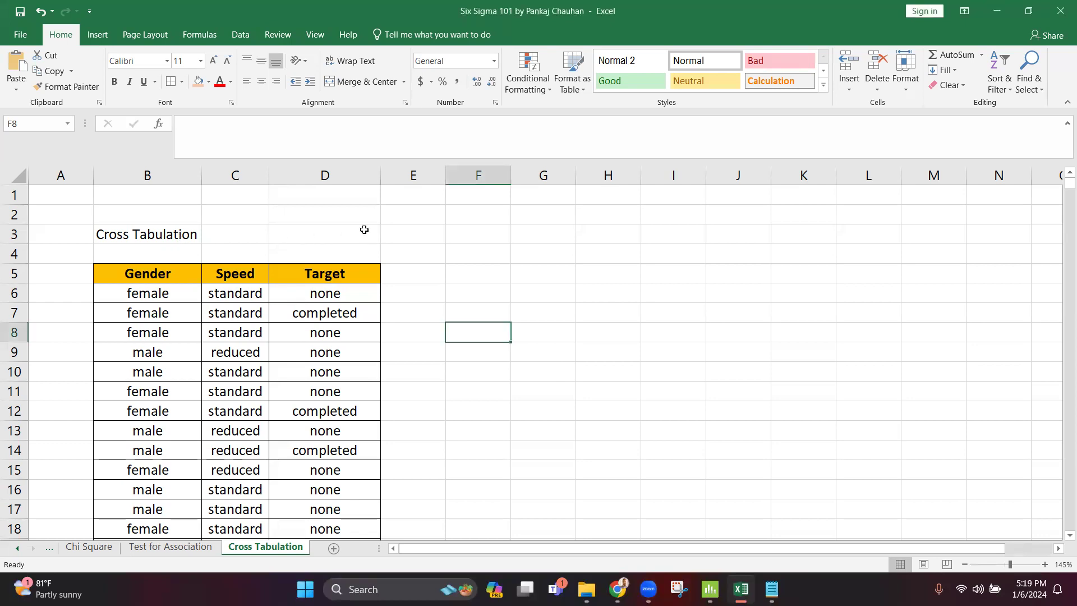
Fill the Cross Tabulation title cell B3 with light orange.
{"action": "left_click", "coordinate": [181, 234]}
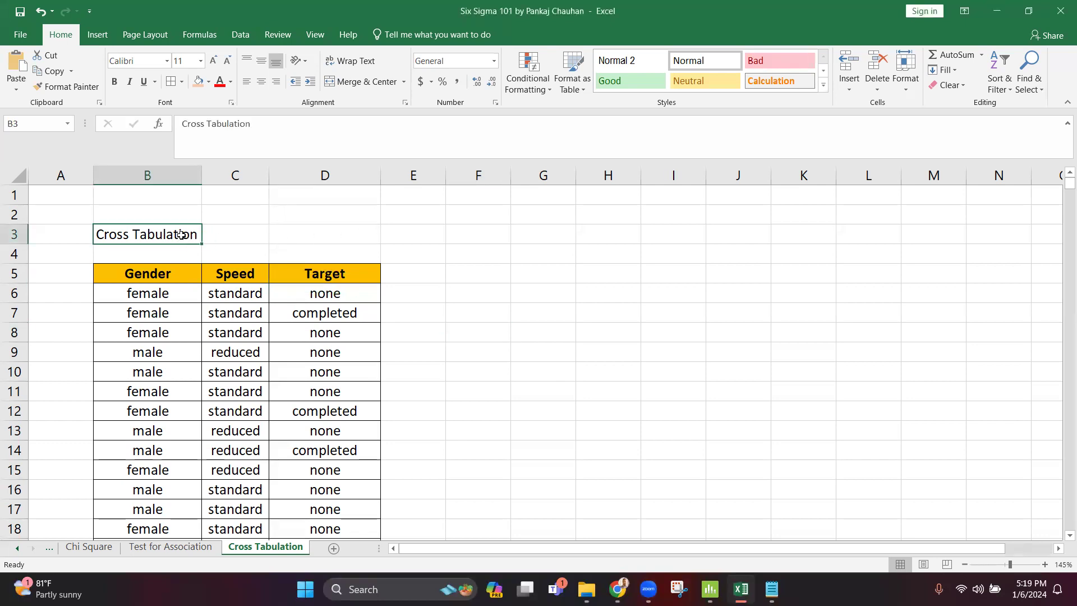
{"action": "left_click", "coordinate": [202, 84]}
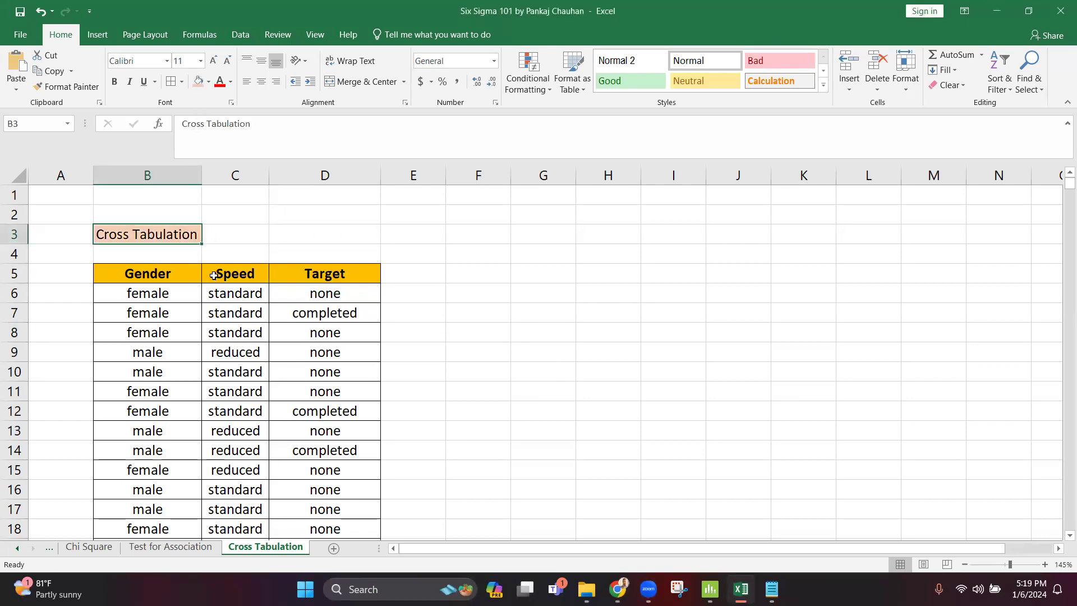
{"action": "left_click", "coordinate": [498, 362]}
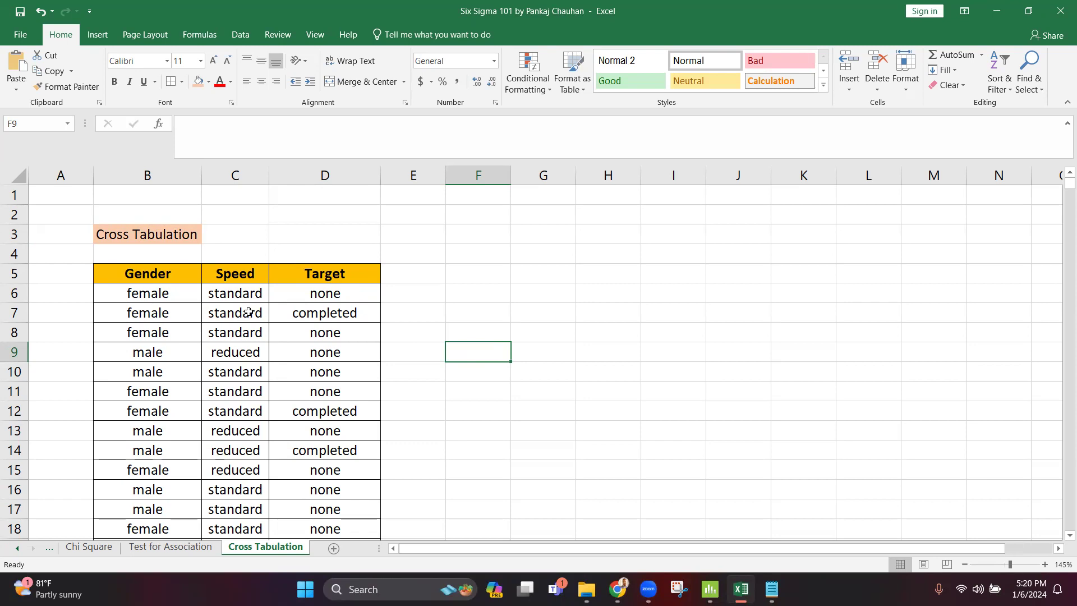
{"action": "left_click", "coordinate": [236, 292]}
{"action": "left_click_drag", "start_coordinate": [236, 292], "coordinate": [270, 295]}
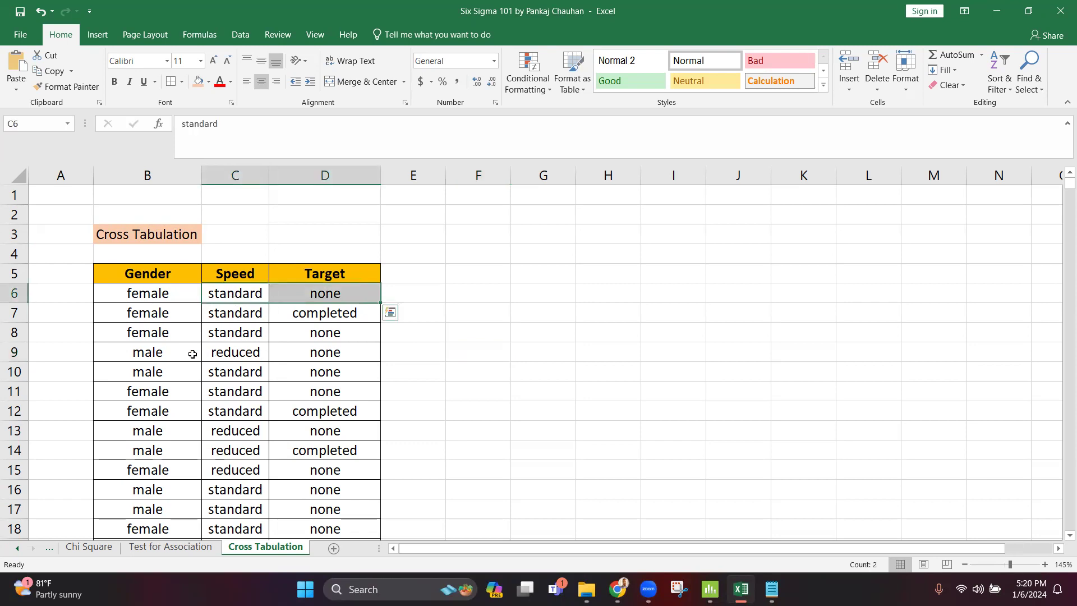
{"action": "left_click_drag", "start_coordinate": [190, 351], "coordinate": [272, 351]}
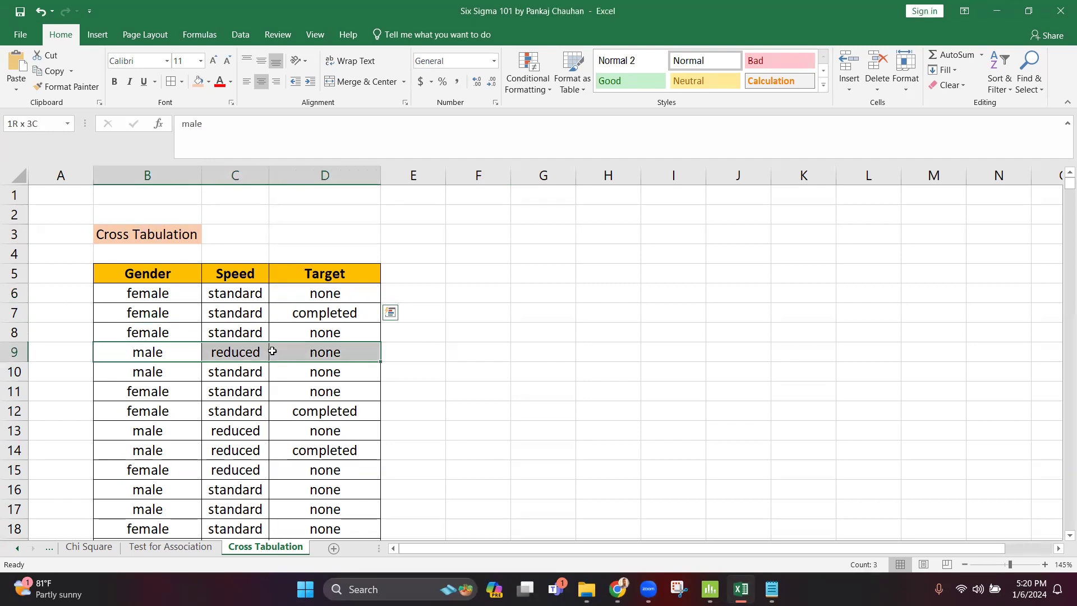
{"action": "left_click_drag", "start_coordinate": [240, 292], "coordinate": [240, 373]}
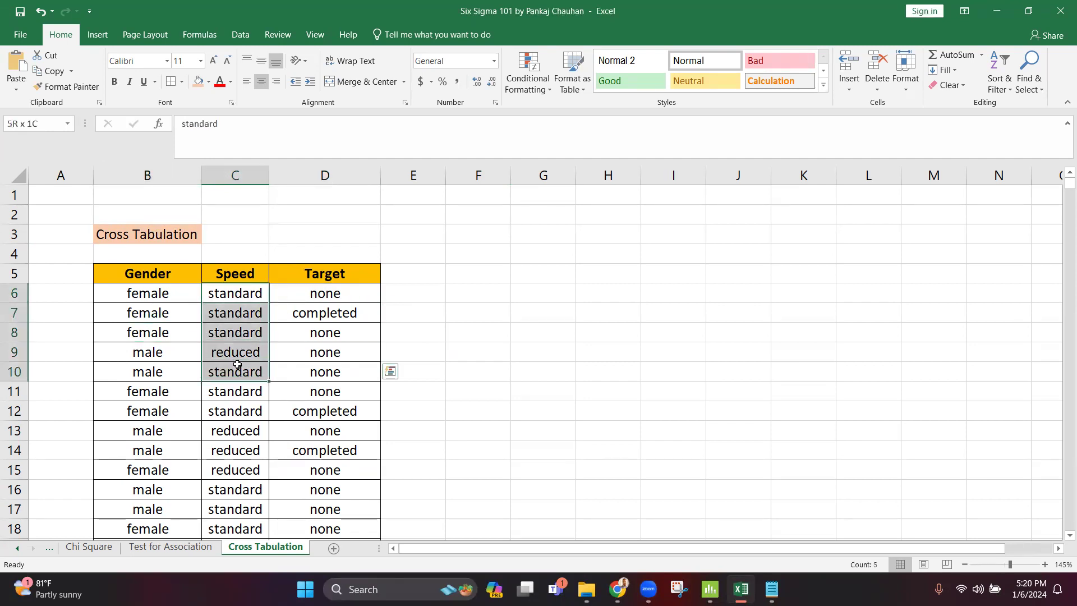
{"action": "left_click_drag", "start_coordinate": [338, 291], "coordinate": [335, 404]}
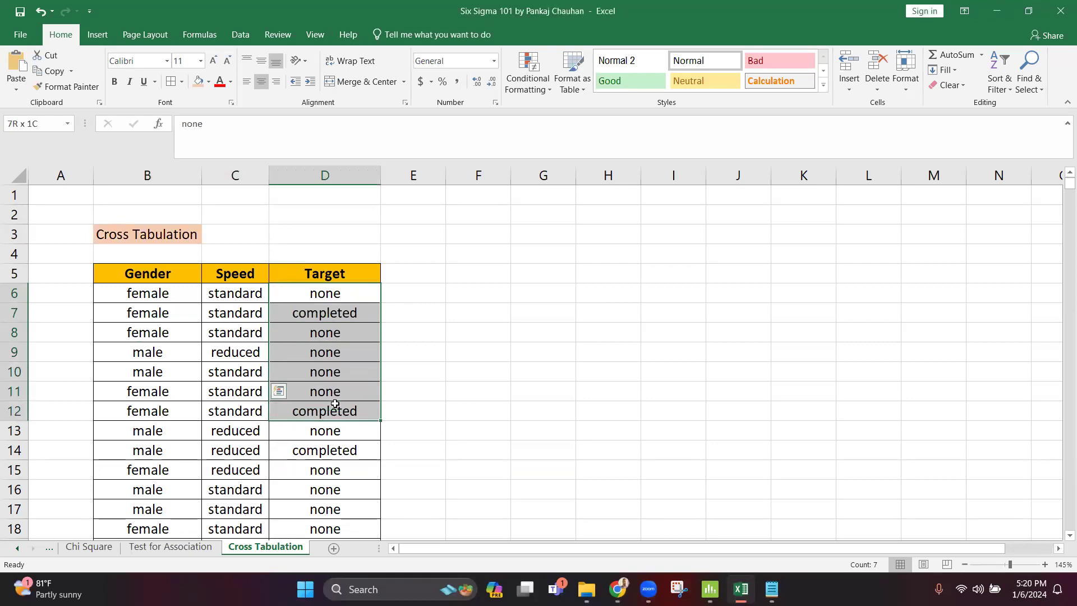
{"action": "left_click_drag", "start_coordinate": [335, 404], "coordinate": [335, 404]}
{"action": "left_click_drag", "start_coordinate": [81, 293], "coordinate": [191, 413]}
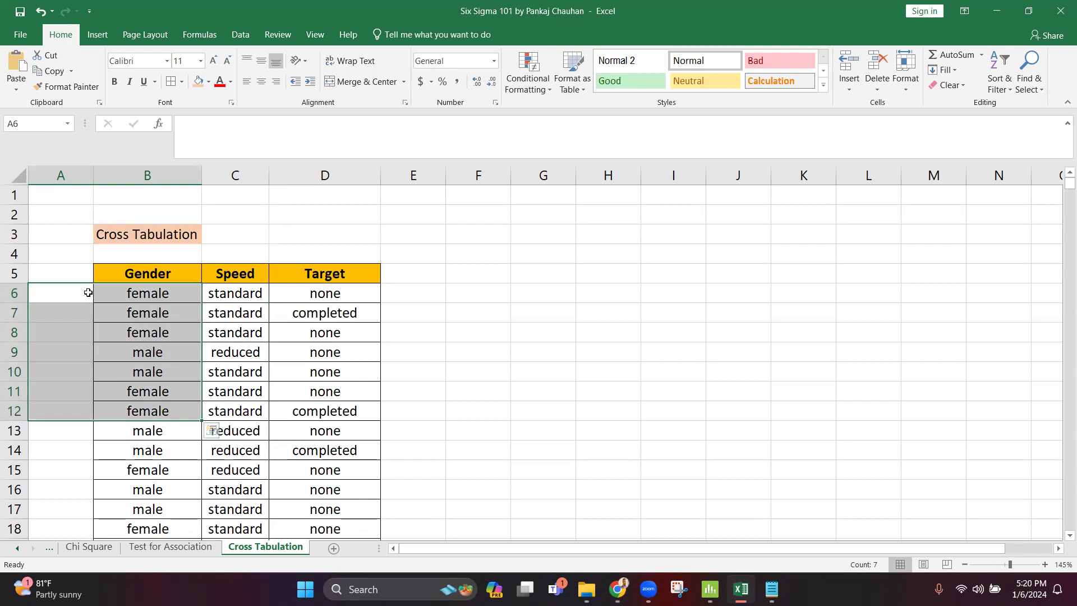
{"action": "left_click_drag", "start_coordinate": [89, 293], "coordinate": [326, 301]}
{"action": "left_click", "coordinate": [240, 294]}
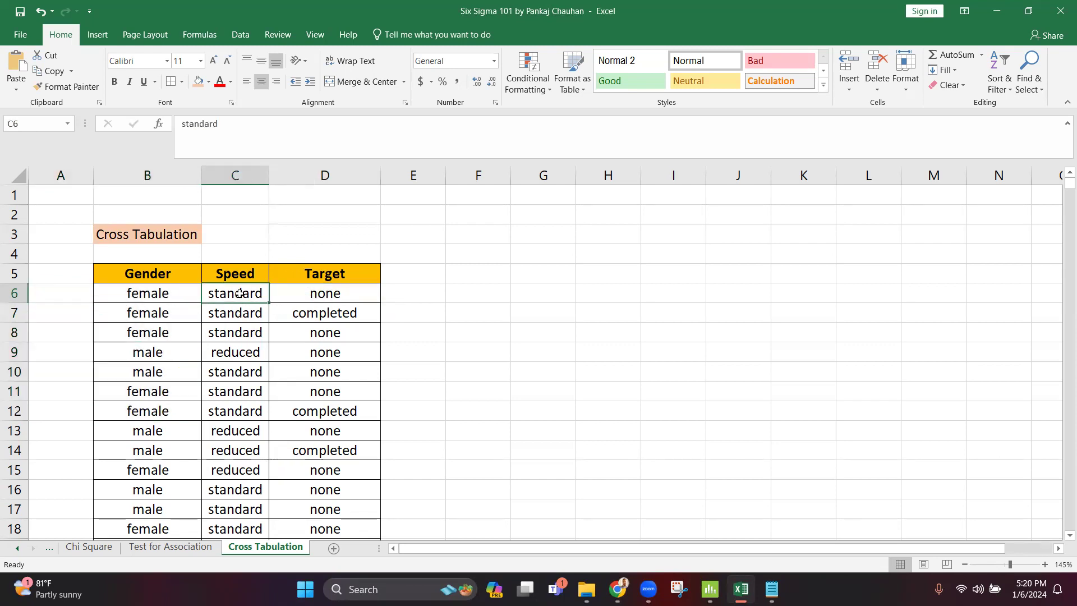
{"action": "left_click_drag", "start_coordinate": [89, 312], "coordinate": [324, 299]}
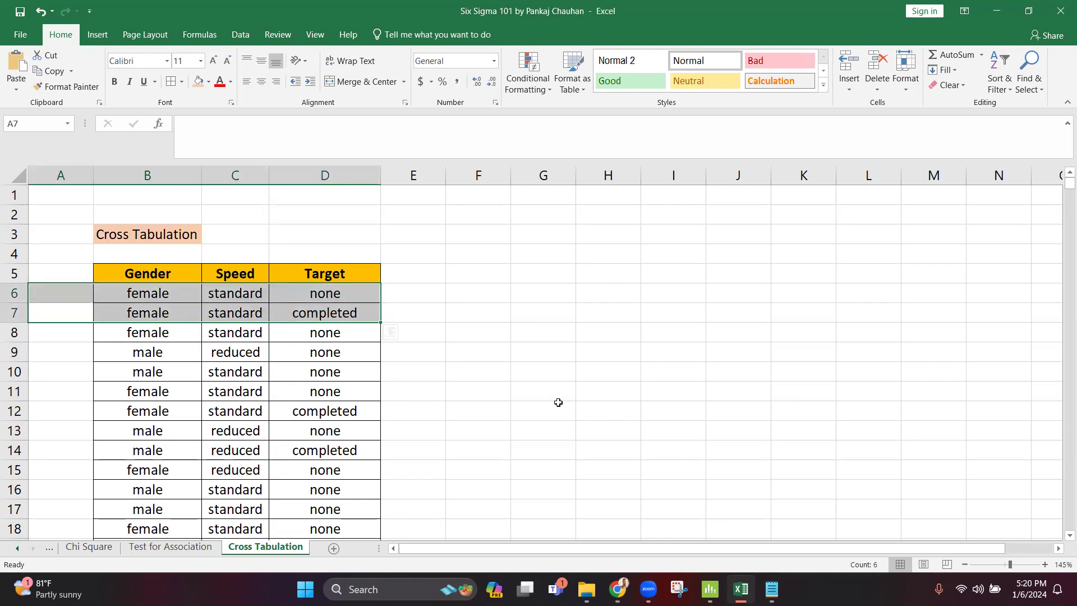
{"action": "left_click", "coordinate": [86, 356]}
{"action": "left_click_drag", "start_coordinate": [109, 357], "coordinate": [346, 430]}
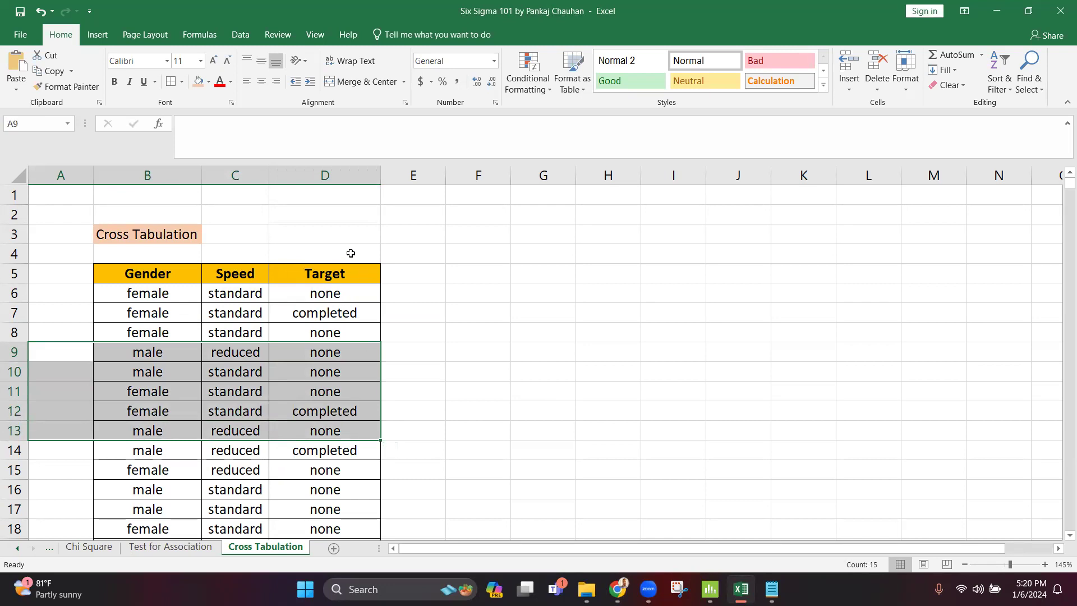
{"action": "left_click_drag", "start_coordinate": [351, 252], "coordinate": [347, 446]}
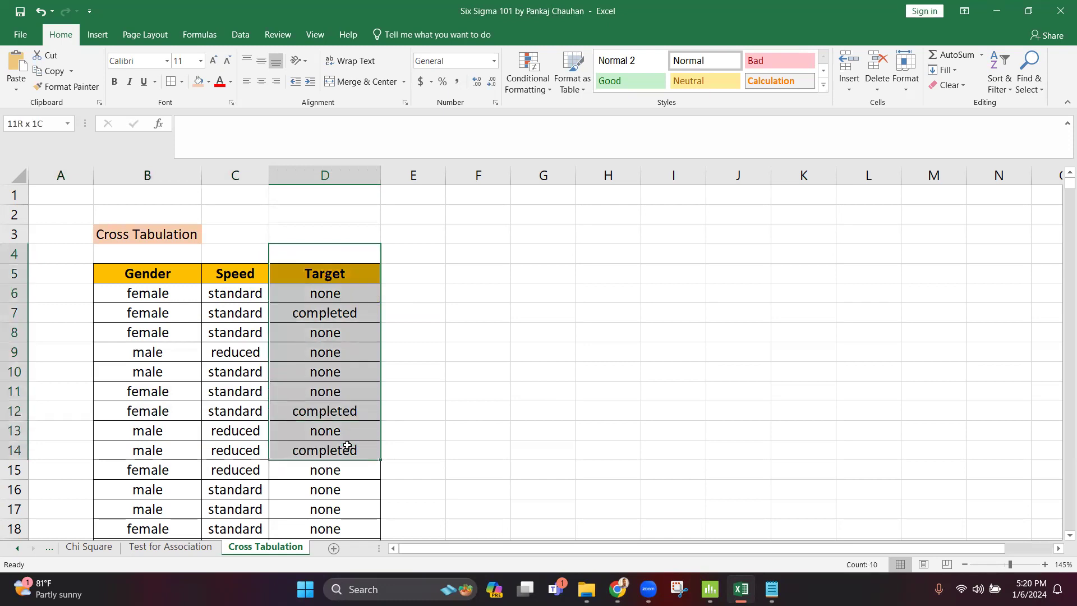
Enter Y in D4 above Target and X in C4 above Speed.
{"action": "left_click", "coordinate": [320, 251]}
{"action": "type", "text": "Y"}
{"action": "key", "text": "Return"}
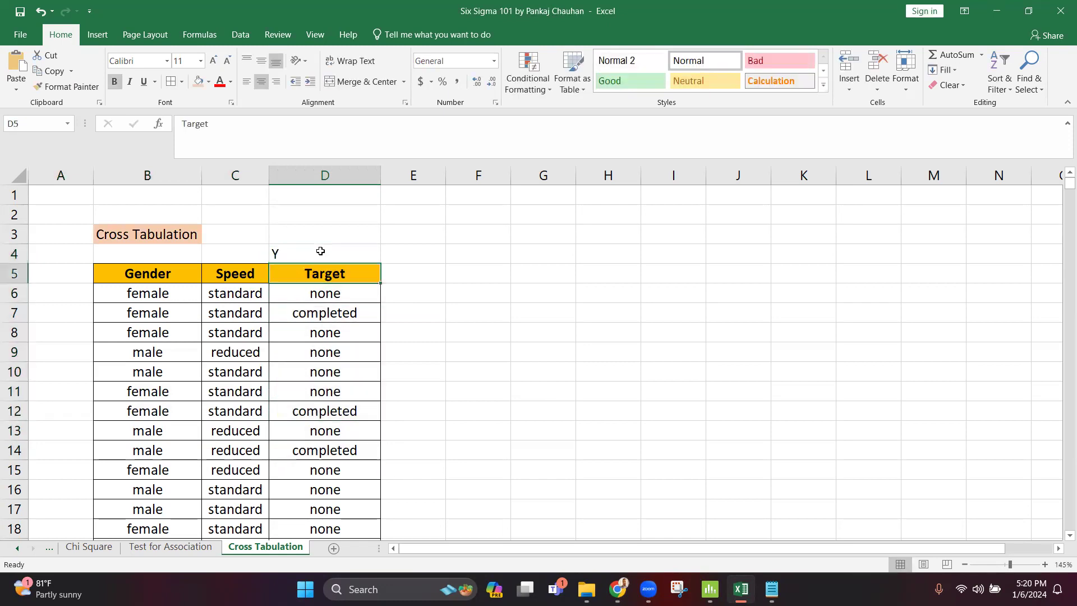
{"action": "key", "text": "Up"}
{"action": "key", "text": "Left"}
{"action": "type", "text": "X"}
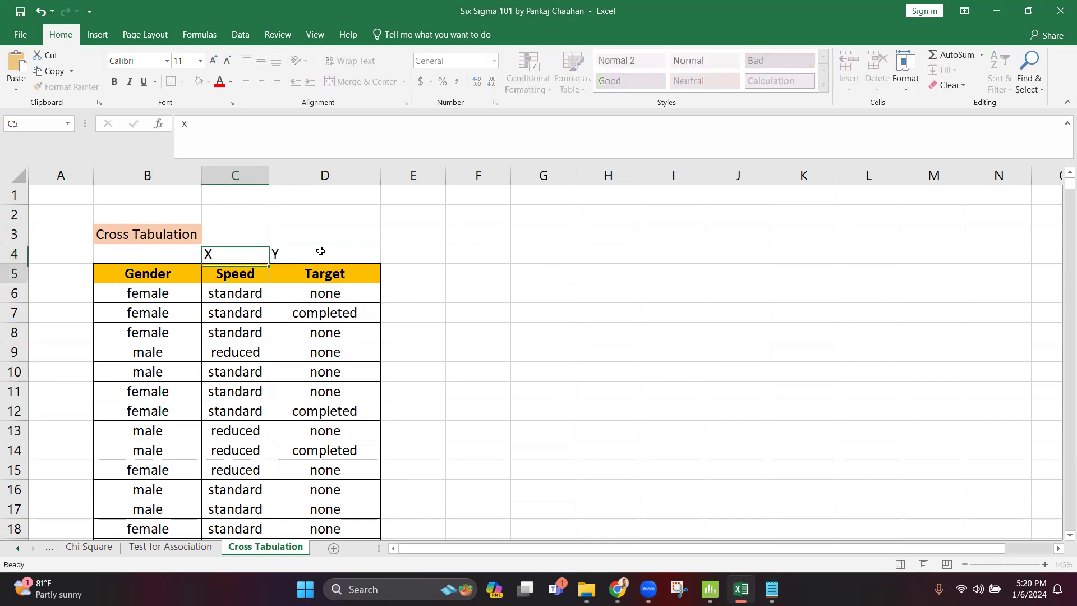
{"action": "key", "text": "Return"}
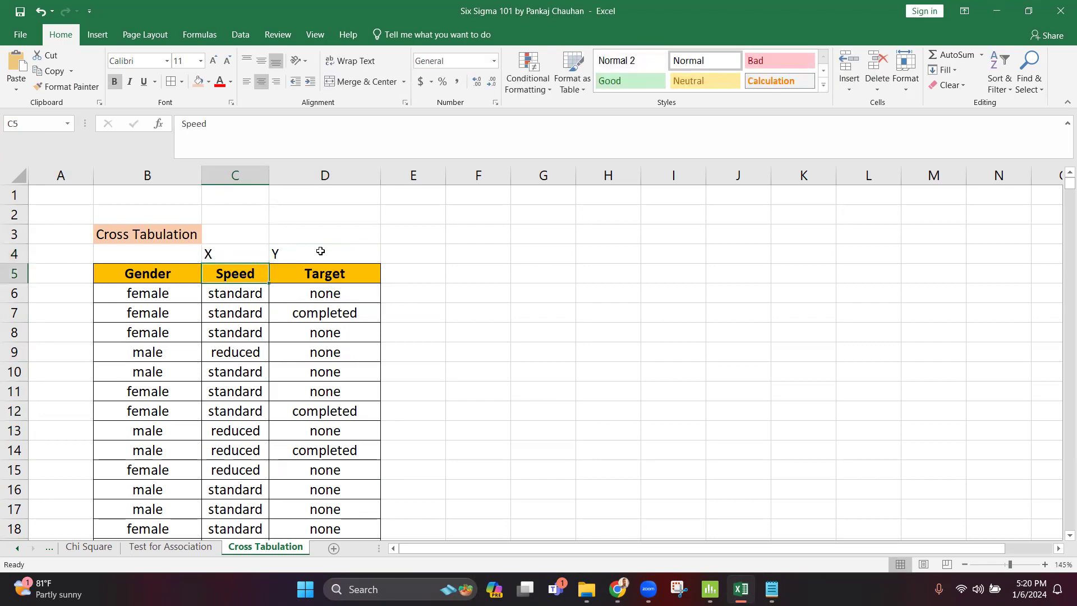
{"action": "key", "text": "Up"}
{"action": "key", "text": "Left"}
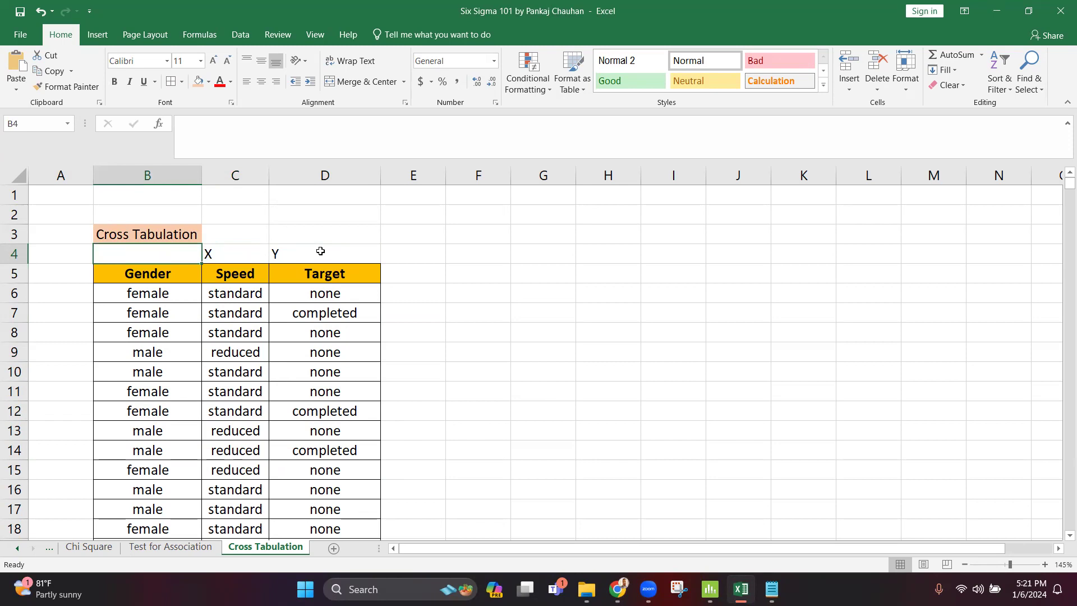
Copy the Gender, Speed and Target headers from B5:D5 into G5:I5.
{"action": "left_click", "coordinate": [127, 271]}
{"action": "left_click_drag", "start_coordinate": [153, 268], "coordinate": [330, 276]}
{"action": "key", "text": "ctrl+c"}
{"action": "left_click", "coordinate": [530, 272]}
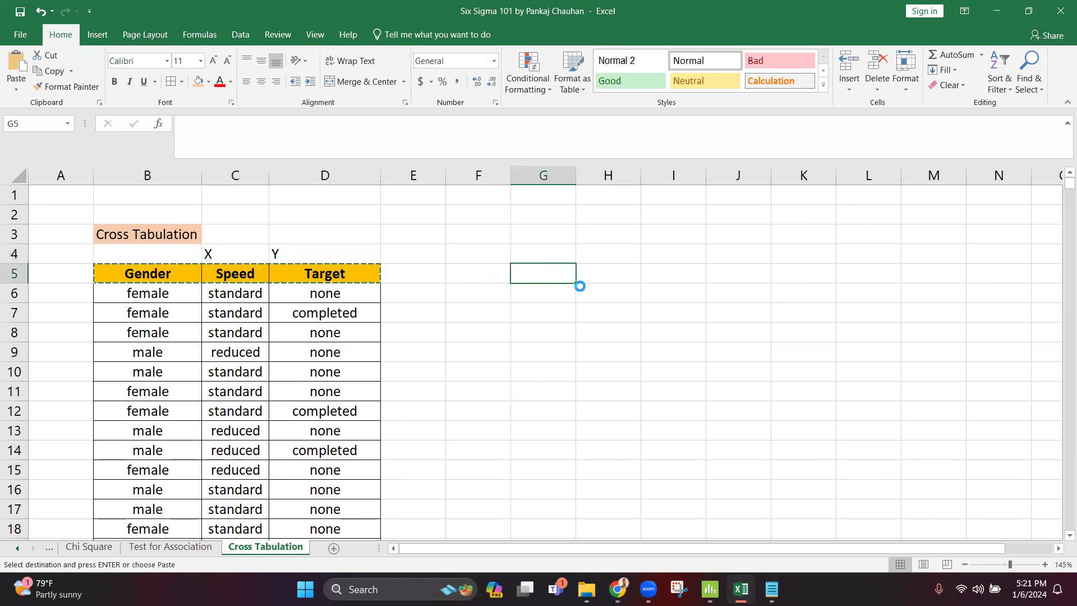
{"action": "key", "text": "ctrl+v"}
{"action": "left_click", "coordinate": [675, 274]}
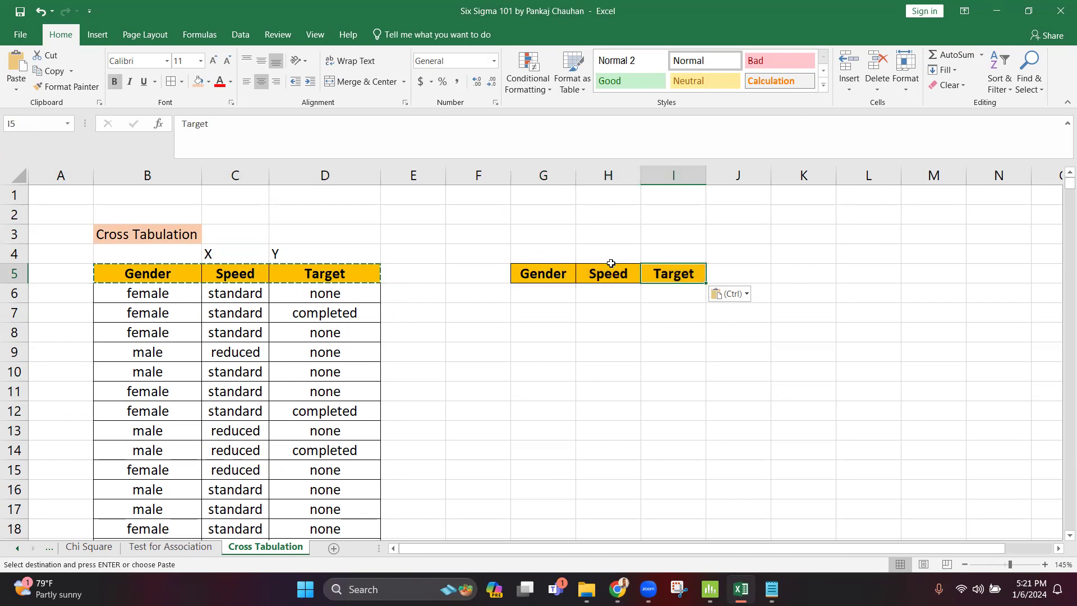
Label the copied columns Machine in H4, Production in I4 and Shifts in G4.
{"action": "left_click", "coordinate": [609, 257]}
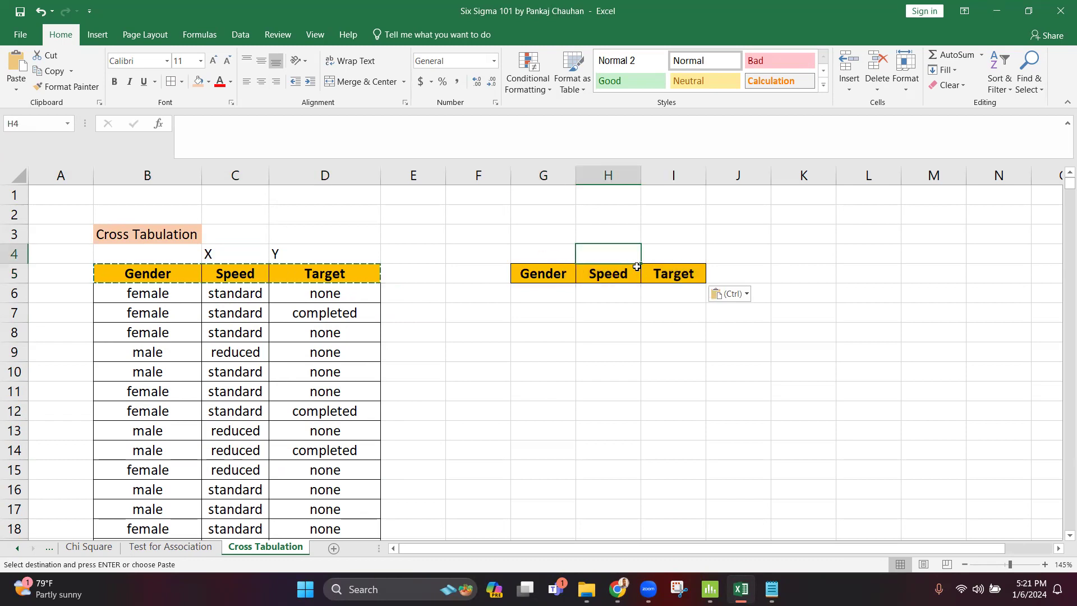
{"action": "type", "text": "Machine"}
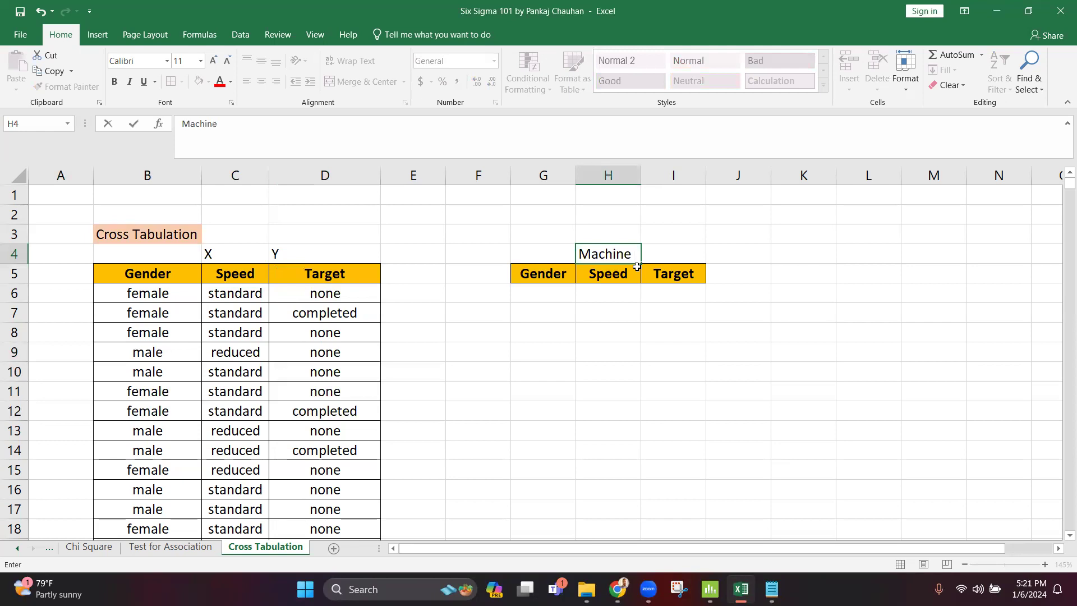
{"action": "key", "text": "Return"}
{"action": "key", "text": "Up"}
{"action": "key", "text": "Right"}
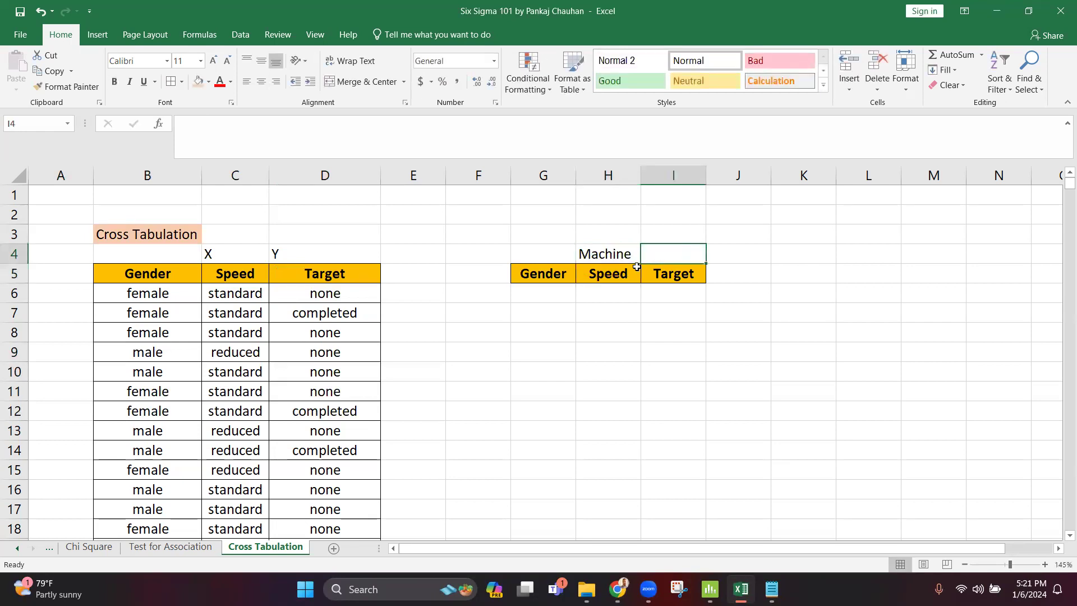
{"action": "type", "text": "Production"}
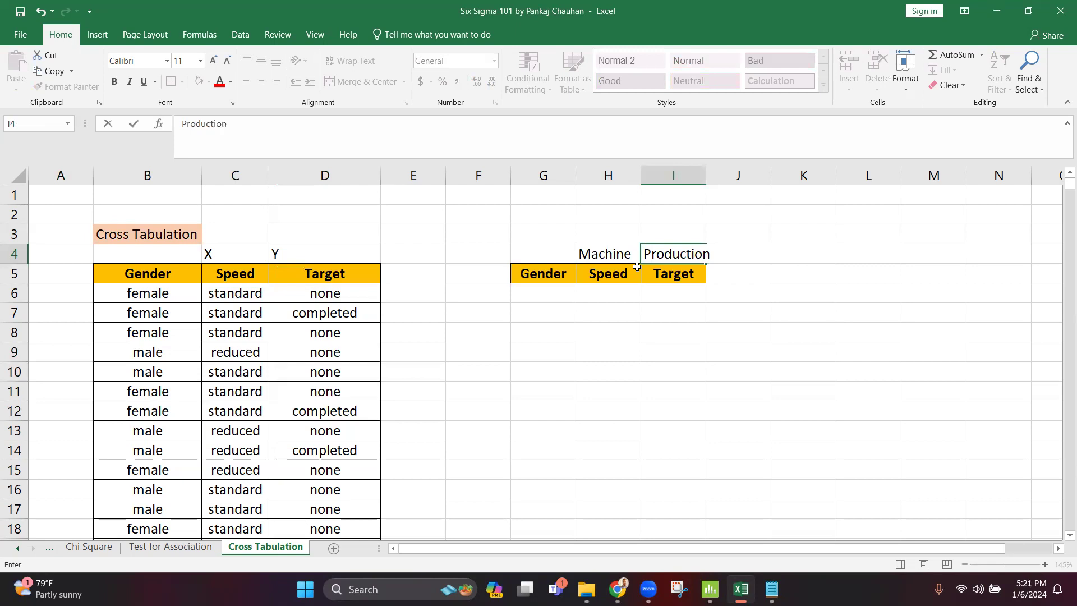
{"action": "key", "text": "Return"}
{"action": "key", "text": "Up"}
{"action": "key", "text": "Left"}
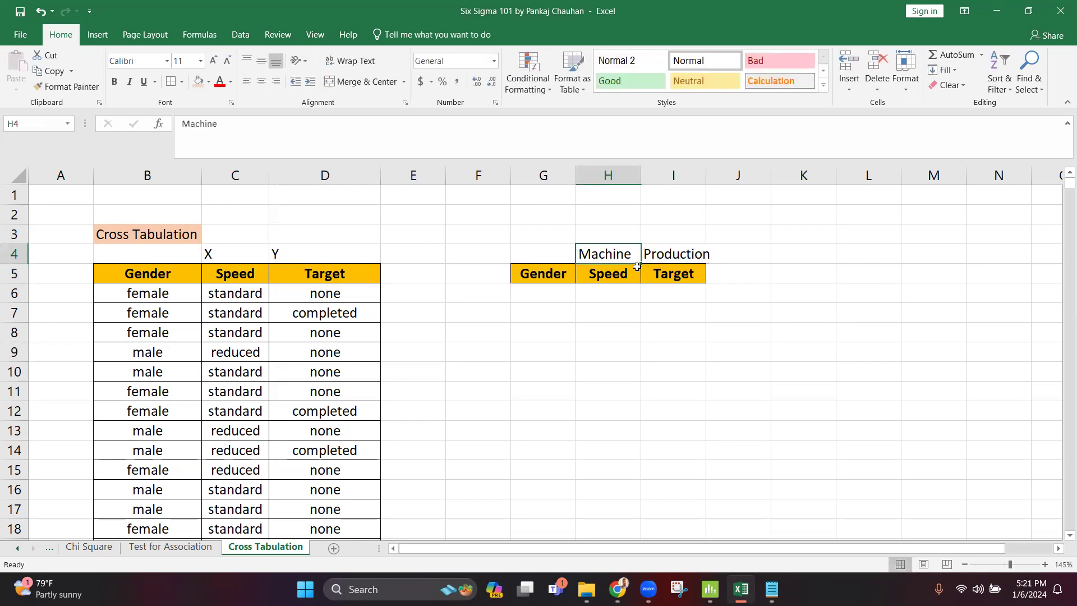
{"action": "key", "text": "Left"}
{"action": "type", "text": "Shi"}
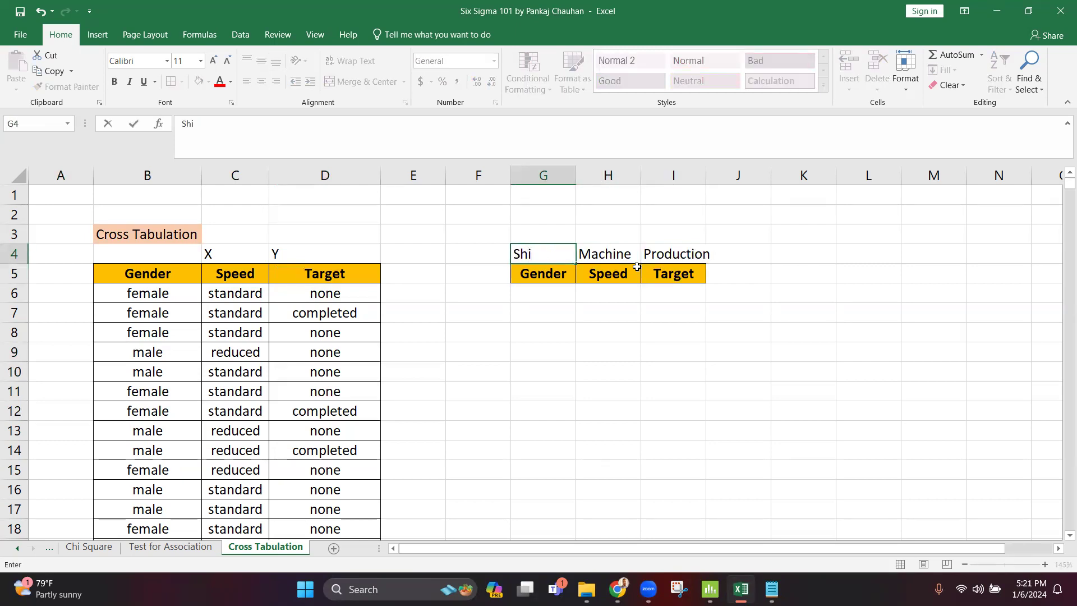
{"action": "key", "text": "Return"}
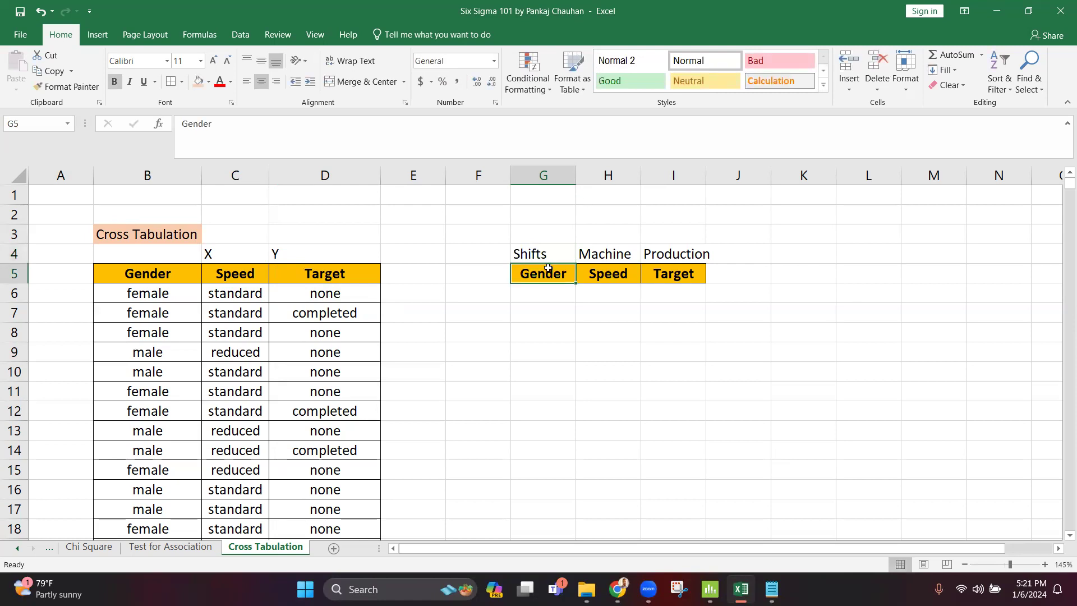
Enter X, Y and Z in row 6 under the copied Speed, Target and Gender headers.
{"action": "left_click", "coordinate": [610, 294]}
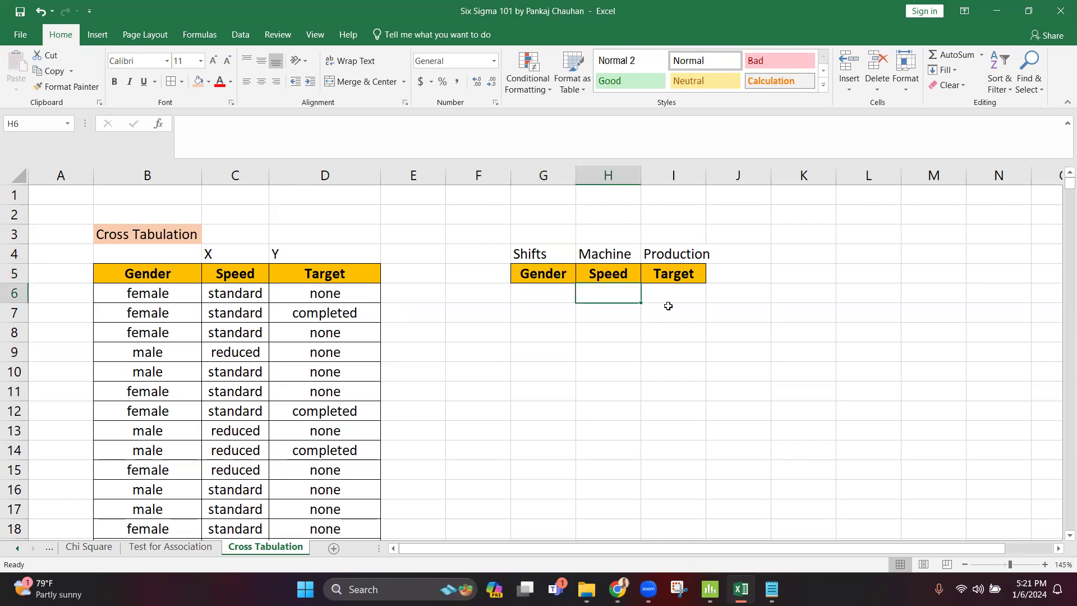
{"action": "type", "text": "X"}
{"action": "left_click", "coordinate": [668, 305]}
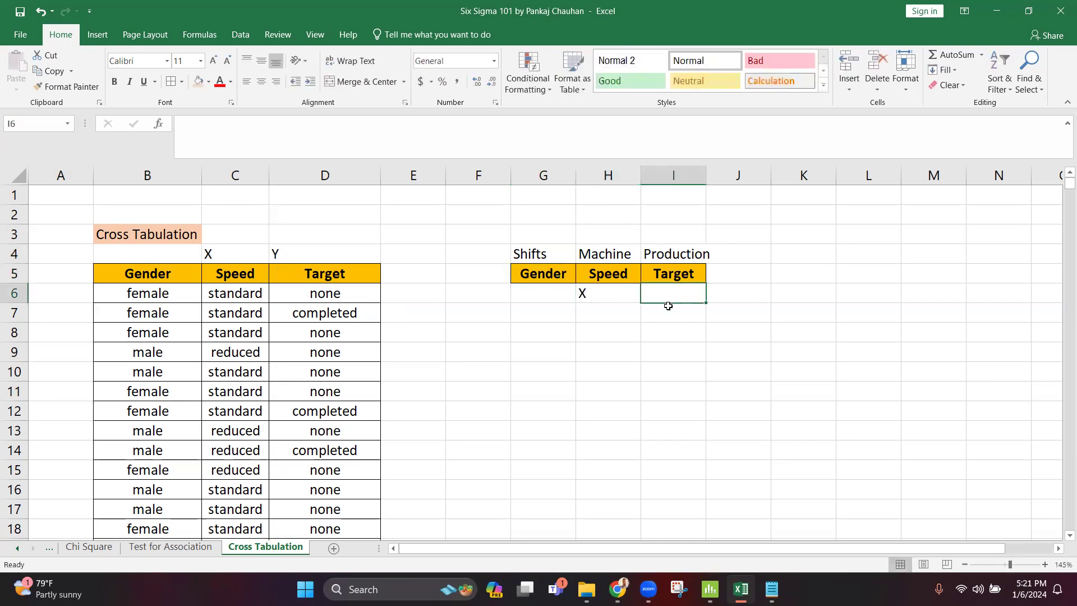
{"action": "type", "text": "Y"}
{"action": "key", "text": "Return"}
{"action": "key", "text": "Left"}
{"action": "key", "text": "Up"}
{"action": "key", "text": "Left"}
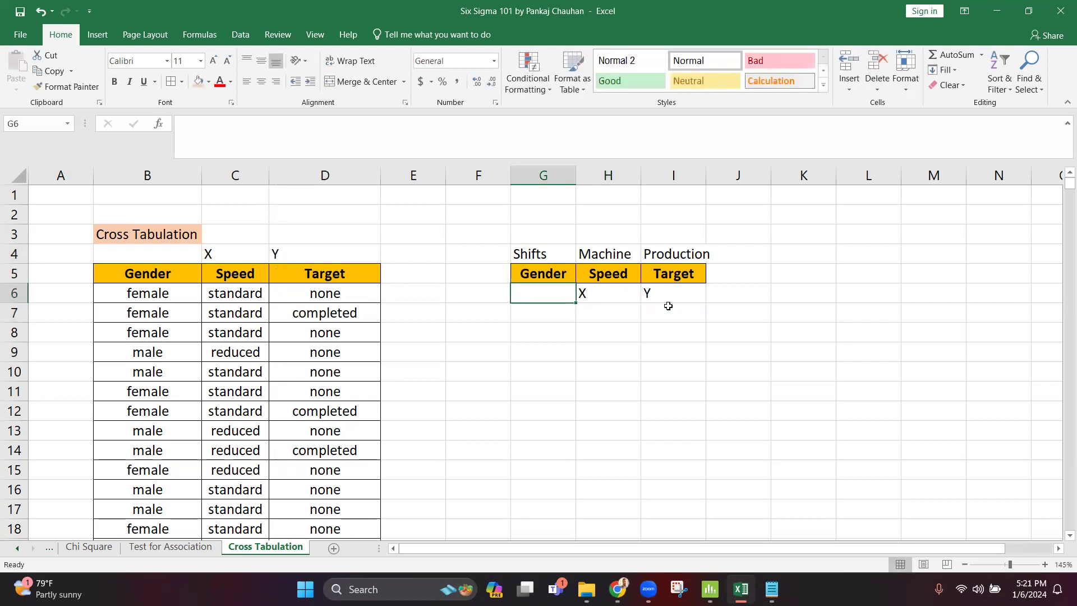
{"action": "type", "text": "Z"}
{"action": "key", "text": "Return"}
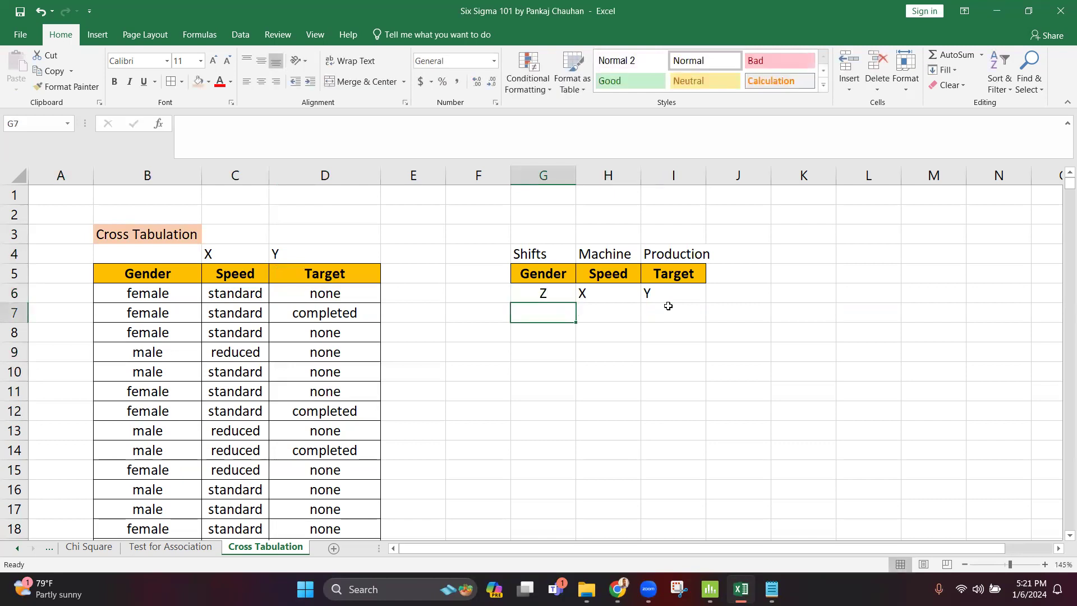
Type Location in G8, correcting its miscapitalised letters.
{"action": "key", "text": "Down"}
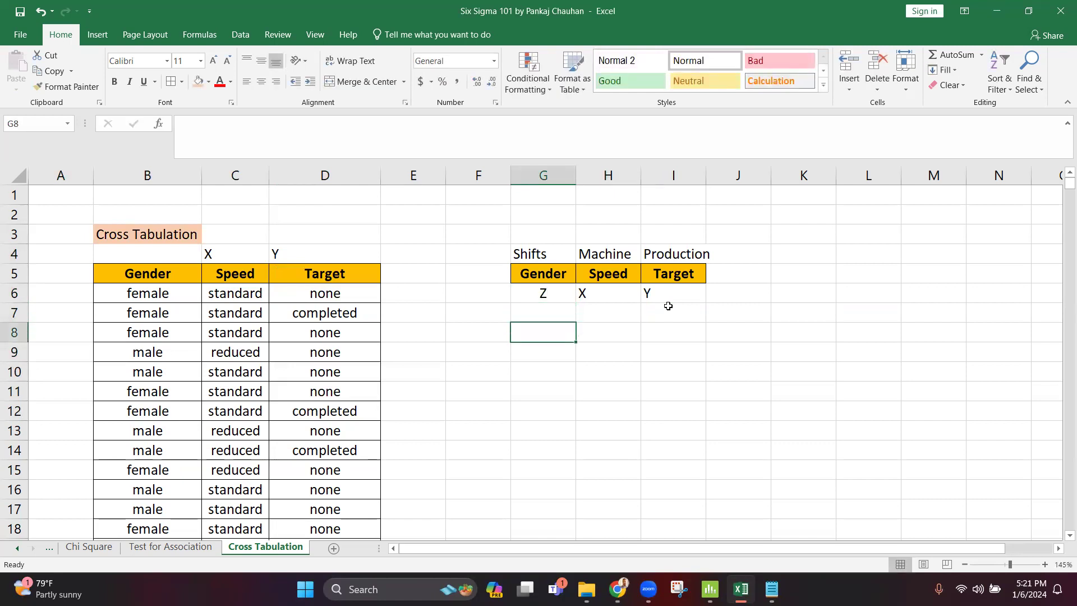
{"action": "type", "text": "LoCATION"}
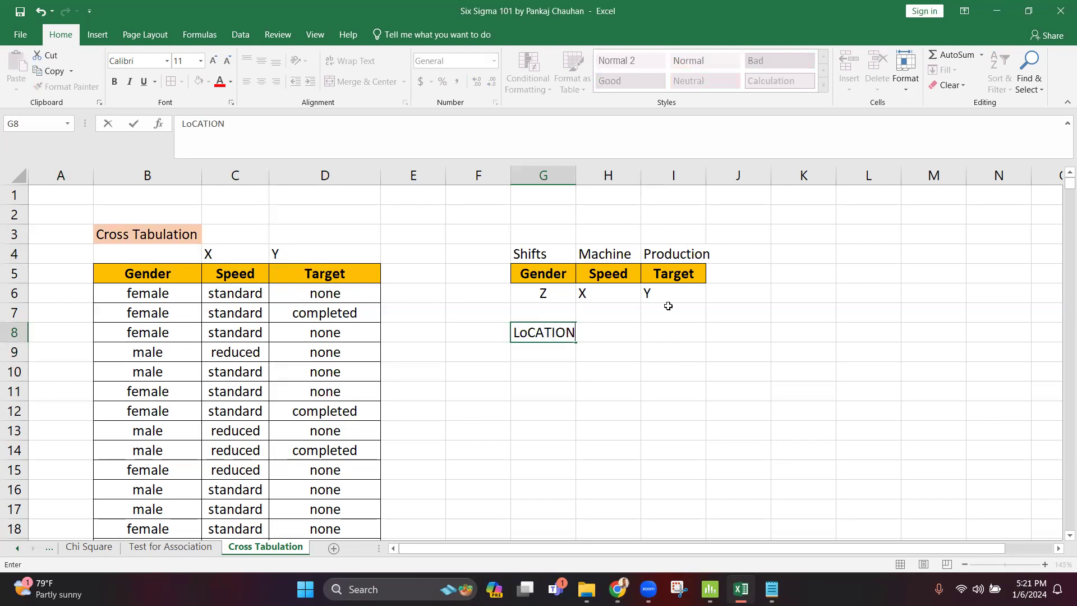
{"action": "key", "text": "Return"}
{"action": "key", "text": "Up"}
{"action": "key", "text": "F2"}
{"action": "key", "text": "BackSpace"}
{"action": "key", "text": "BackSpace"}
{"action": "key", "text": "BackSpace"}
{"action": "key", "text": "BackSpace"}
{"action": "key", "text": "BackSpace"}
{"action": "key", "text": "BackSpace"}
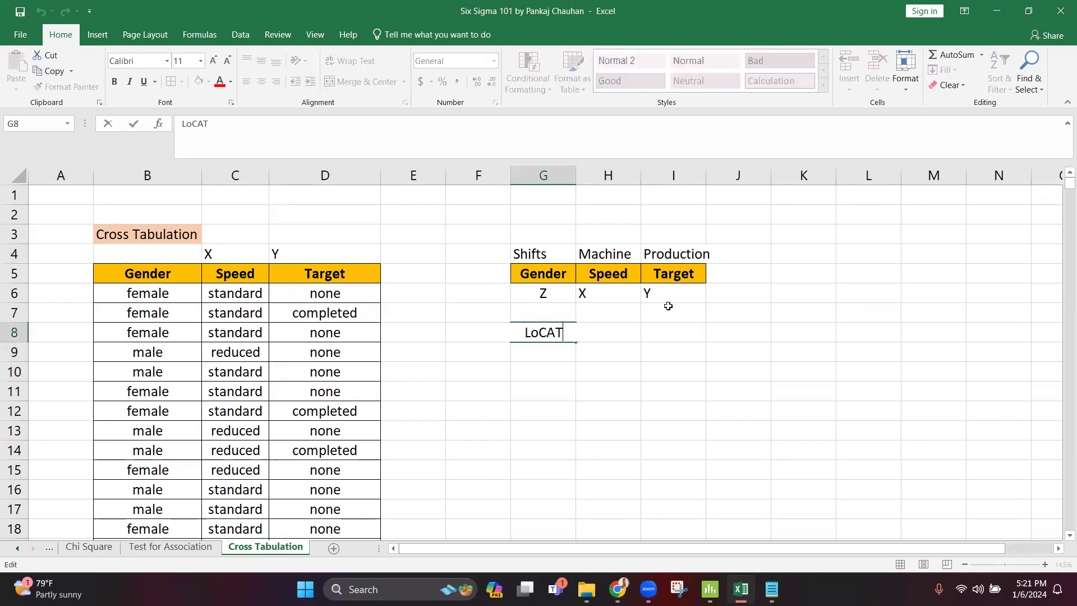
{"action": "type", "text": "cation"}
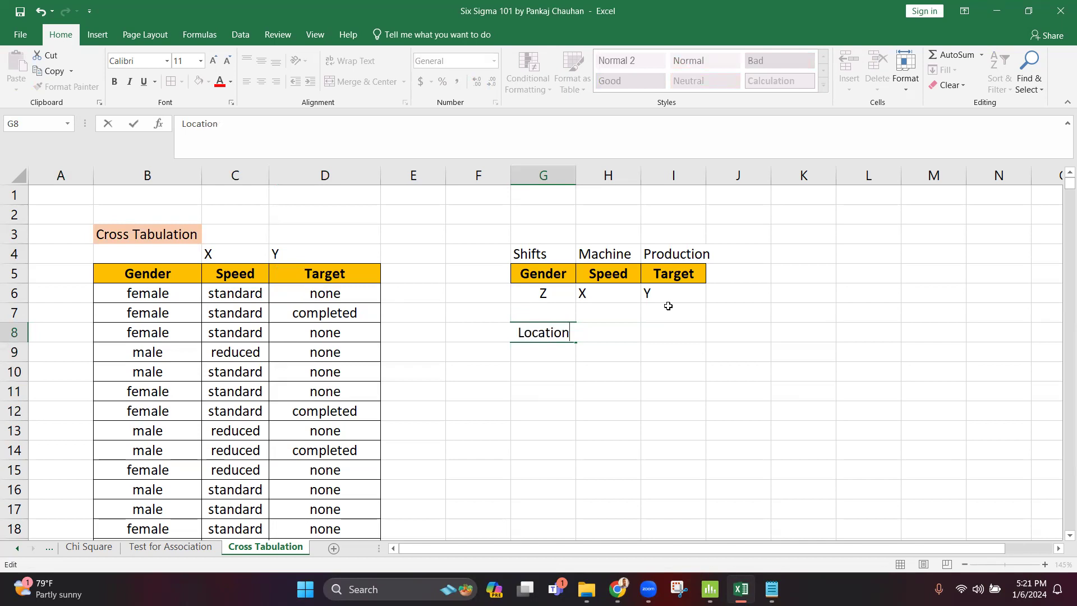
{"action": "key", "text": "ctrl+Return"}
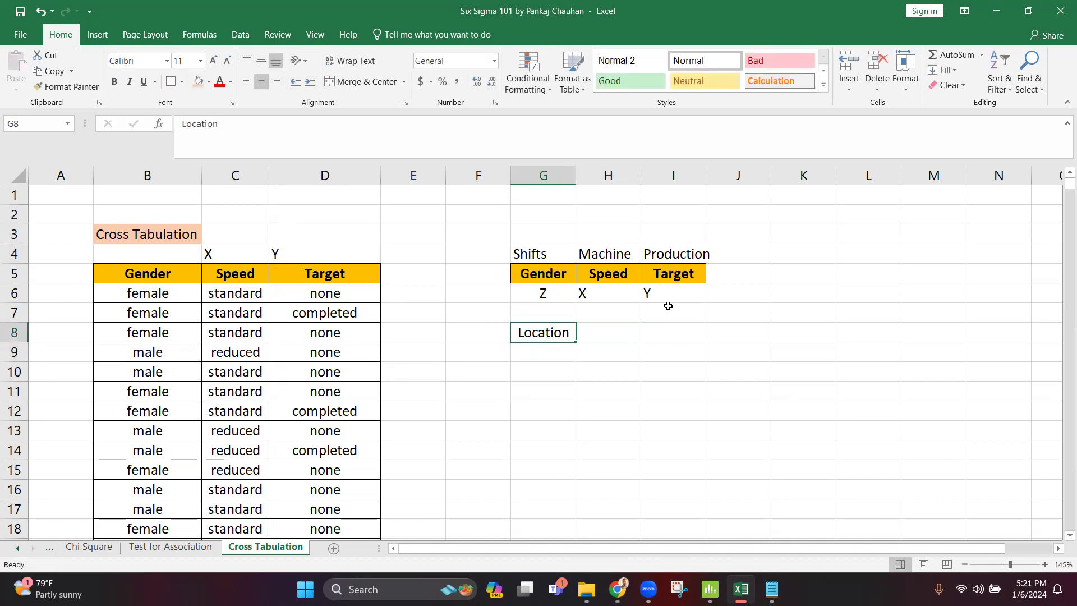
Enter Education in H8 and Target in I8, fixing the typos.
{"action": "key", "text": "Tab"}
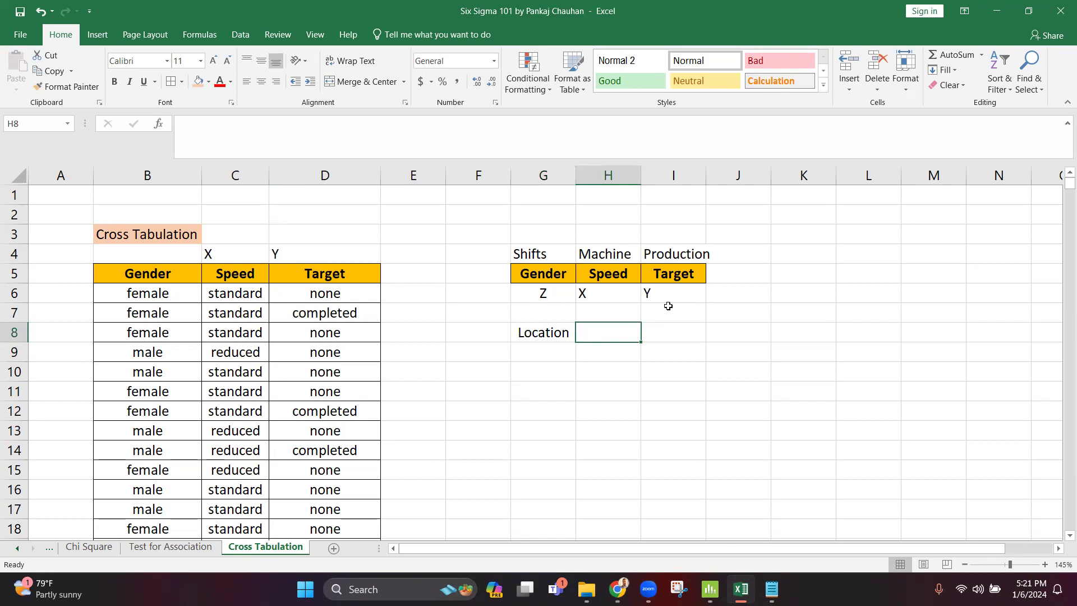
{"action": "type", "text": "Eduction"}
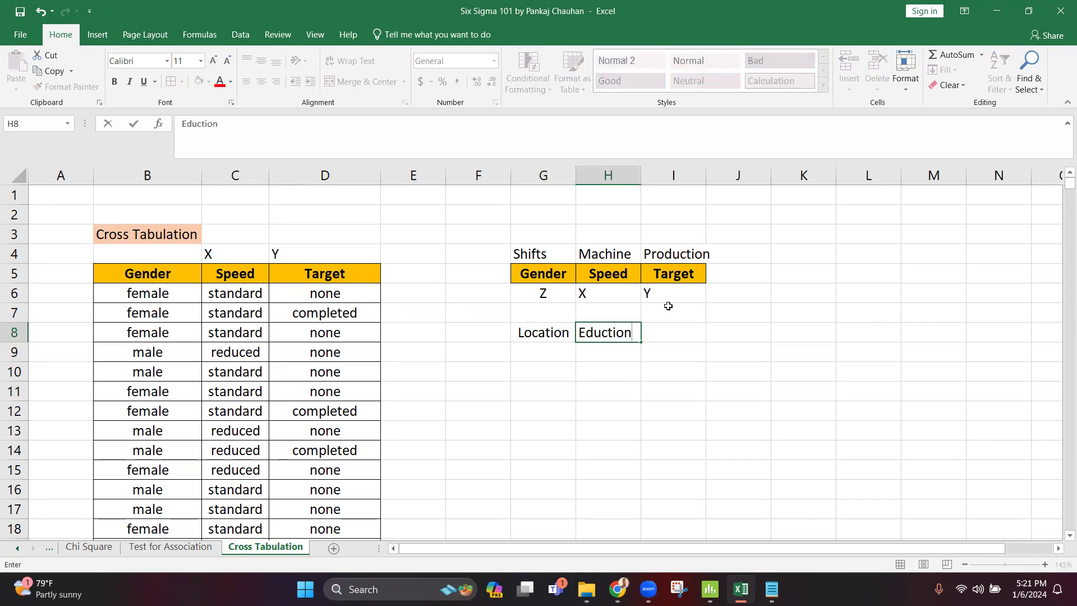
{"action": "key", "text": "BackSpace"}
{"action": "key", "text": "BackSpace"}
{"action": "key", "text": "BackSpace"}
{"action": "key", "text": "BackSpace"}
{"action": "key", "text": "BackSpace"}
{"action": "type", "text": "cation"}
{"action": "key", "text": "Return"}
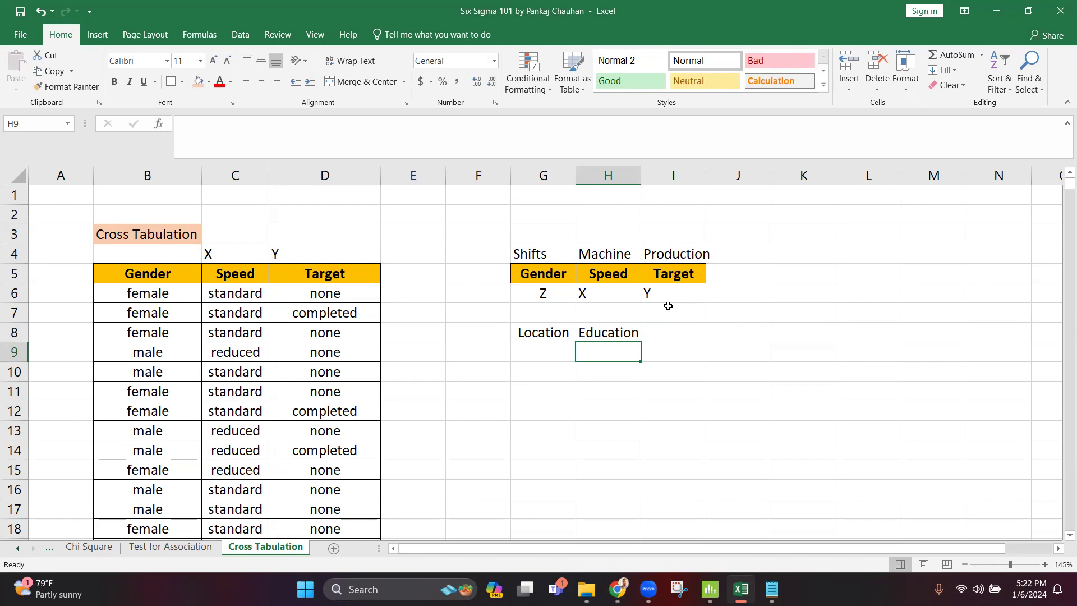
{"action": "key", "text": "Up"}
{"action": "key", "text": "Right"}
{"action": "type", "text": "P"}
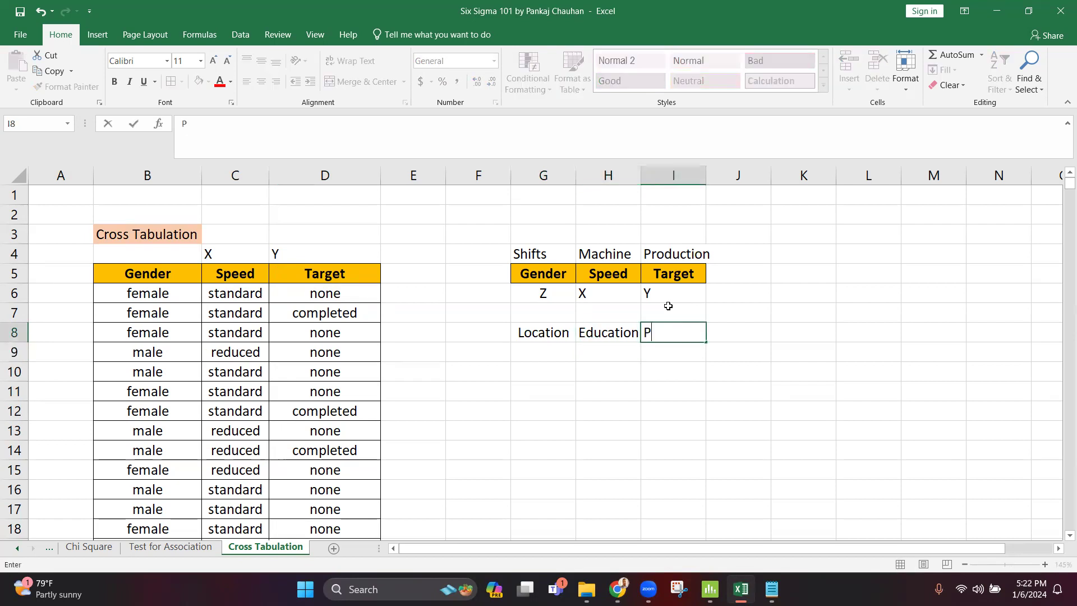
{"action": "key", "text": "BackSpace"}
{"action": "type", "text": "Tar"}
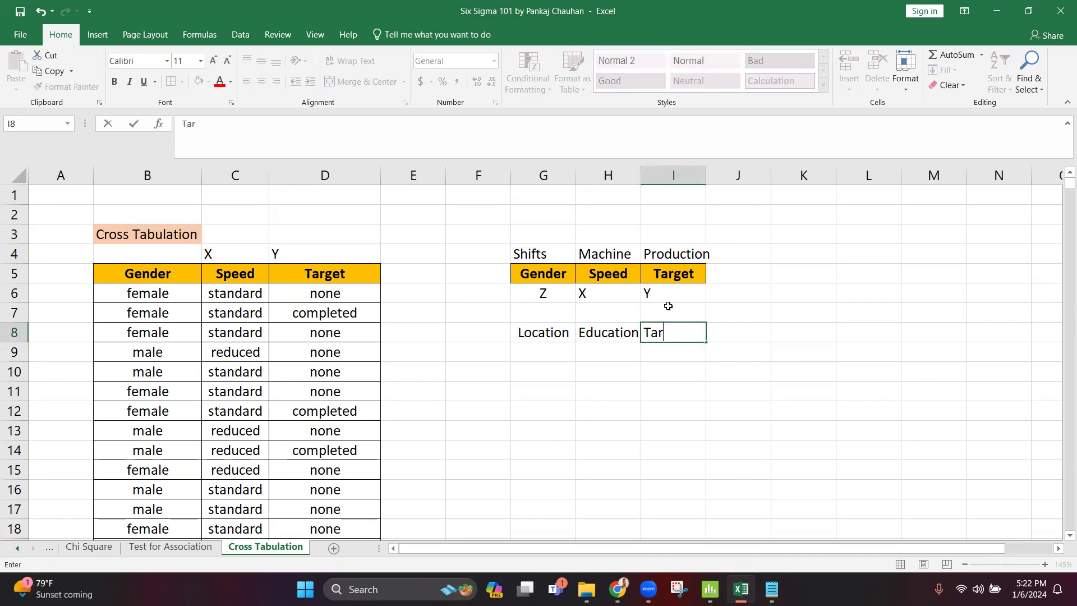
{"action": "type", "text": "get"}
{"action": "key", "text": "Return"}
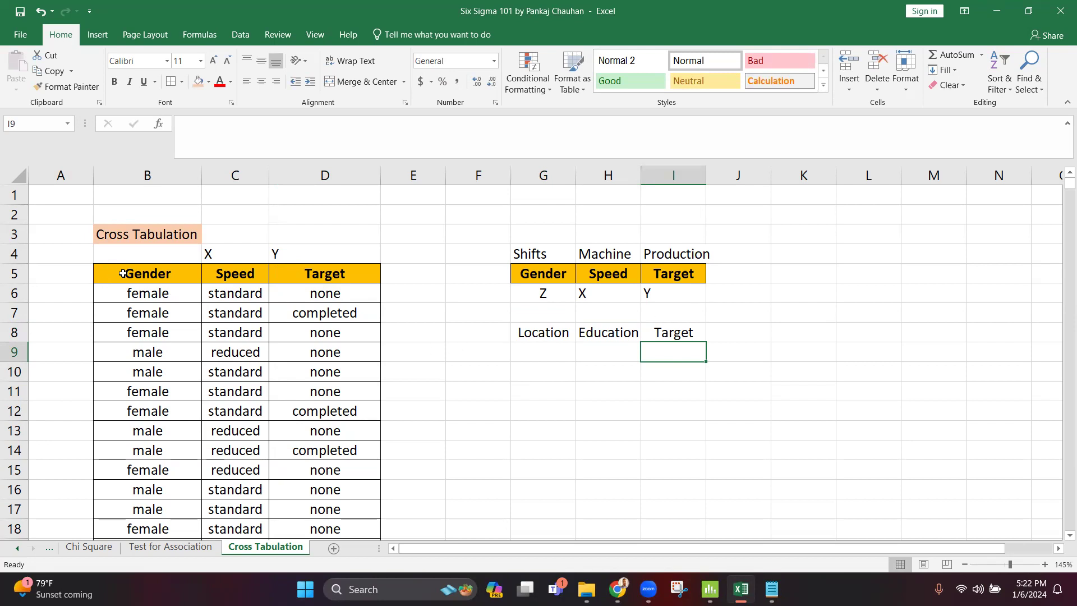
Select B5:D5 down to row 1005 and copy the whole table.
{"action": "left_click_drag", "start_coordinate": [115, 274], "coordinate": [355, 274]}
{"action": "key", "text": "ctrl+shift+Down"}
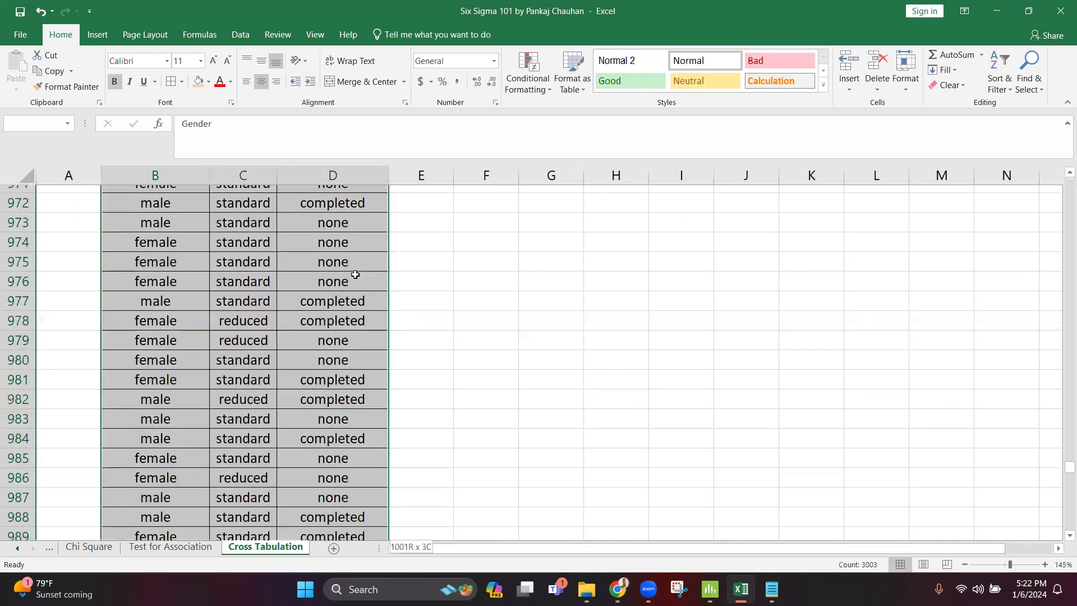
{"action": "key", "text": "ctrl+c"}
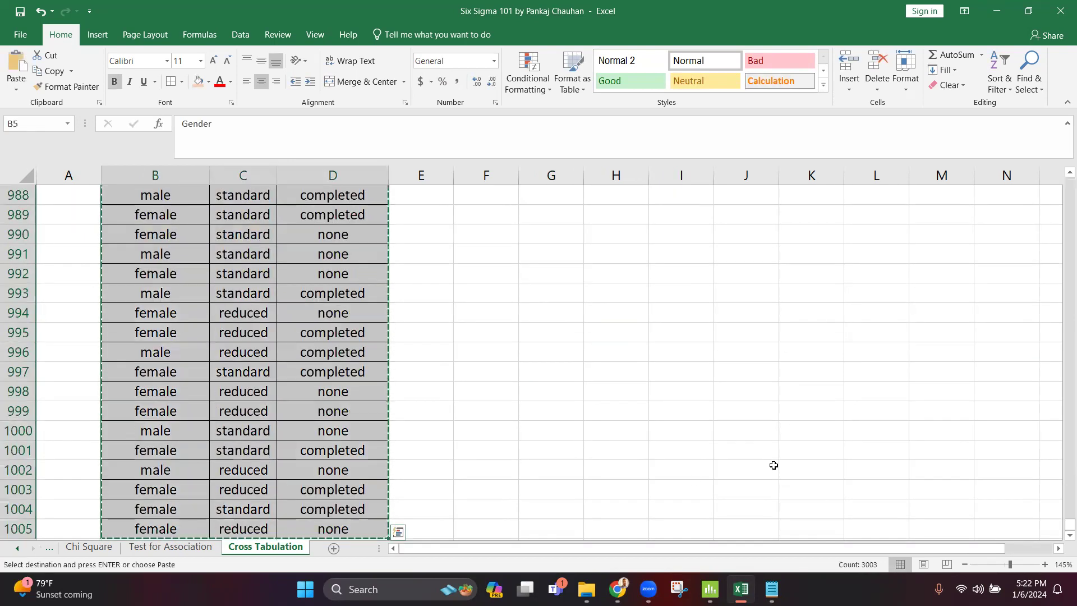
Return to the top of the sheet with B5 active, then bring Minitab forward.
{"action": "scroll", "coordinate": [774, 463], "scroll_direction": "up", "scroll_amount": 8}
{"action": "left_click_drag", "start_coordinate": [1070, 516], "coordinate": [1063, 180]}
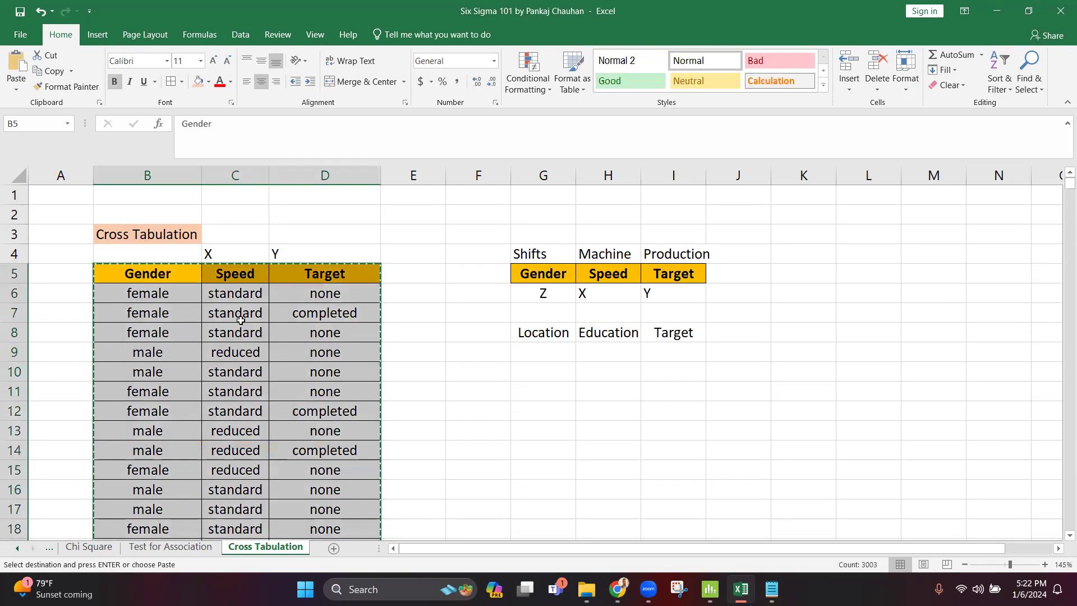
{"action": "left_click", "coordinate": [416, 327]}
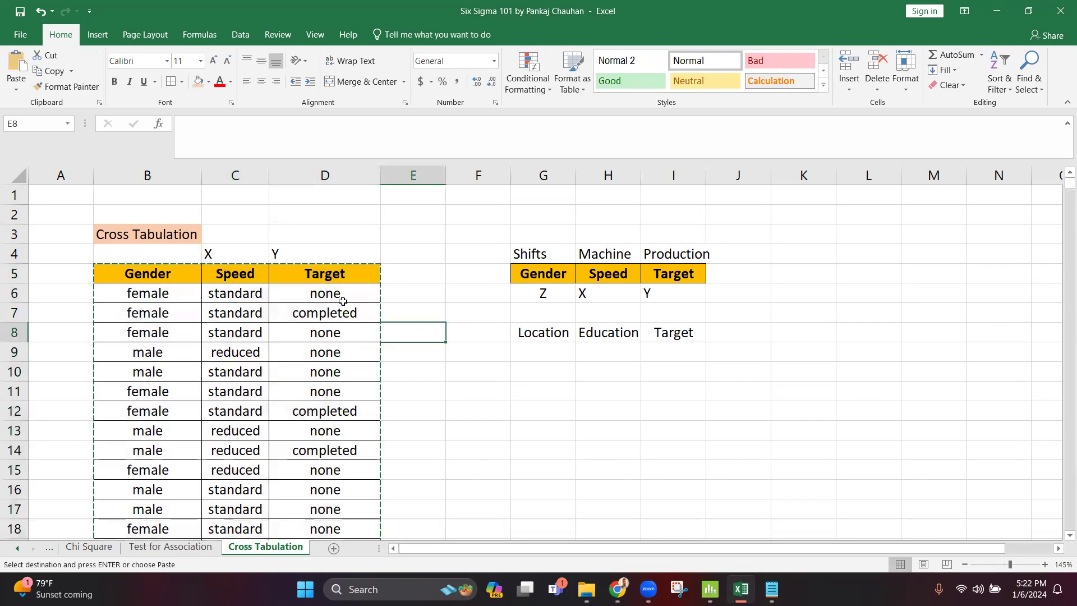
{"action": "left_click", "coordinate": [168, 277]}
{"action": "left_click_drag", "start_coordinate": [168, 277], "coordinate": [149, 354]}
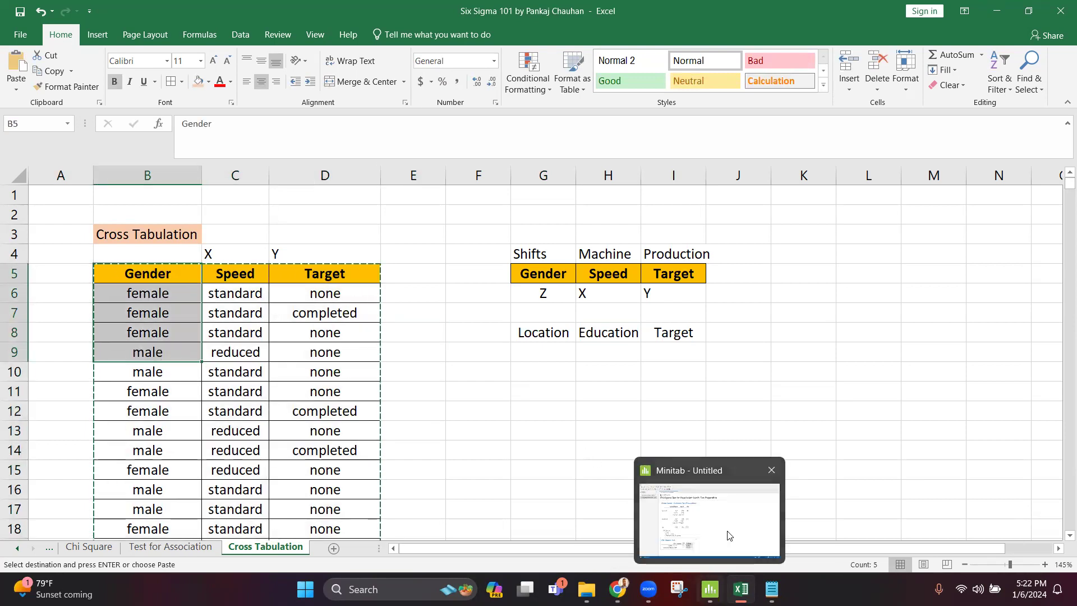
{"action": "left_click", "coordinate": [710, 589]}
Add a new Worksheet 3 and paste the Gender, Speed and Target data into it.
{"action": "left_click", "coordinate": [920, 564]}
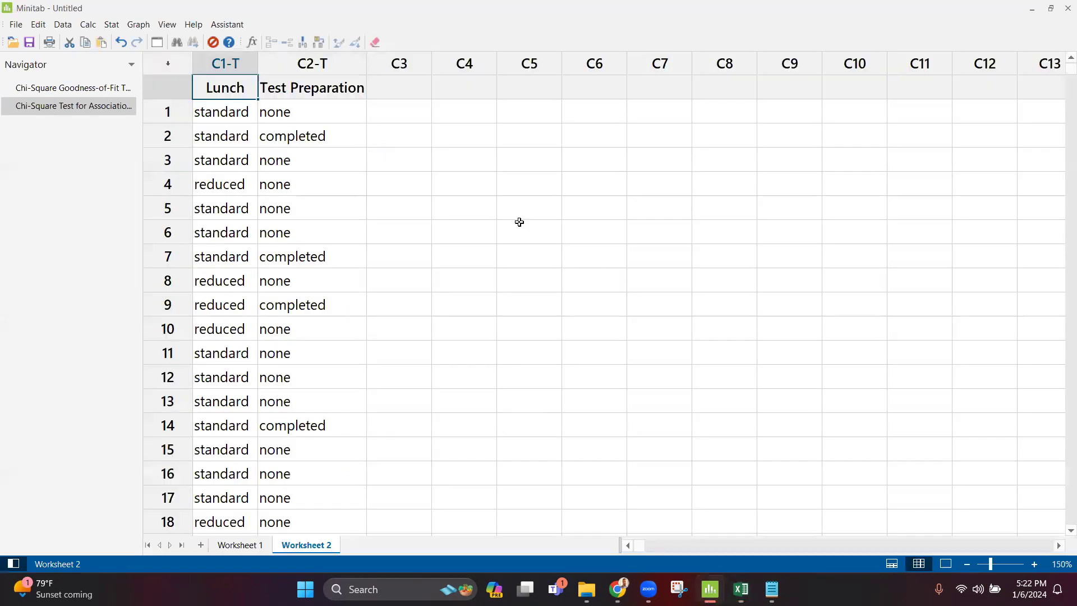
{"action": "left_click", "coordinate": [201, 545]}
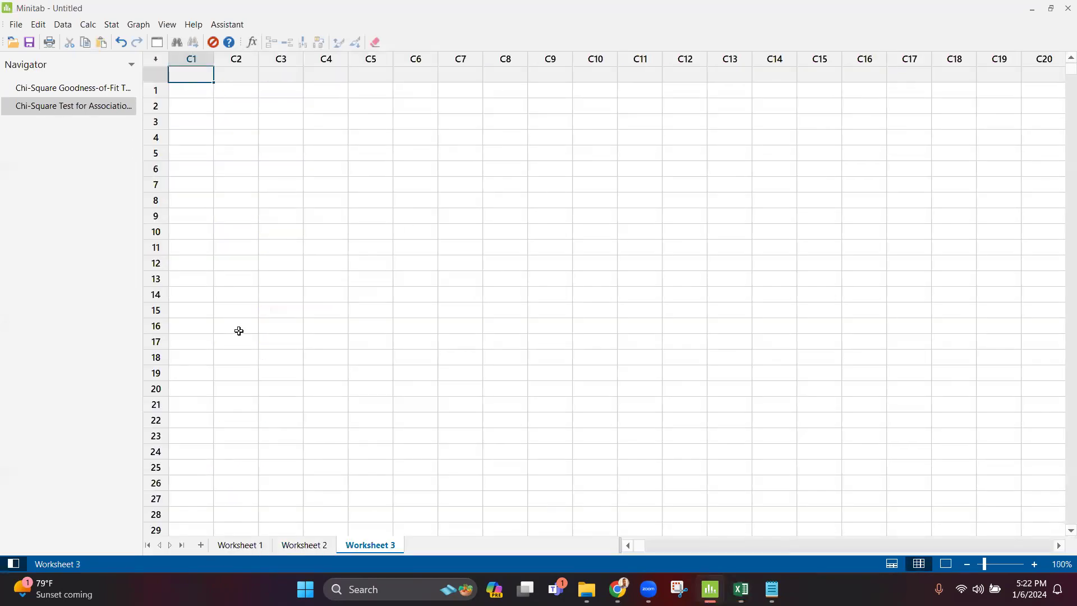
{"action": "key", "text": "ctrl+v"}
{"action": "scroll", "coordinate": [284, 321], "scroll_direction": "up", "scroll_amount": 2}
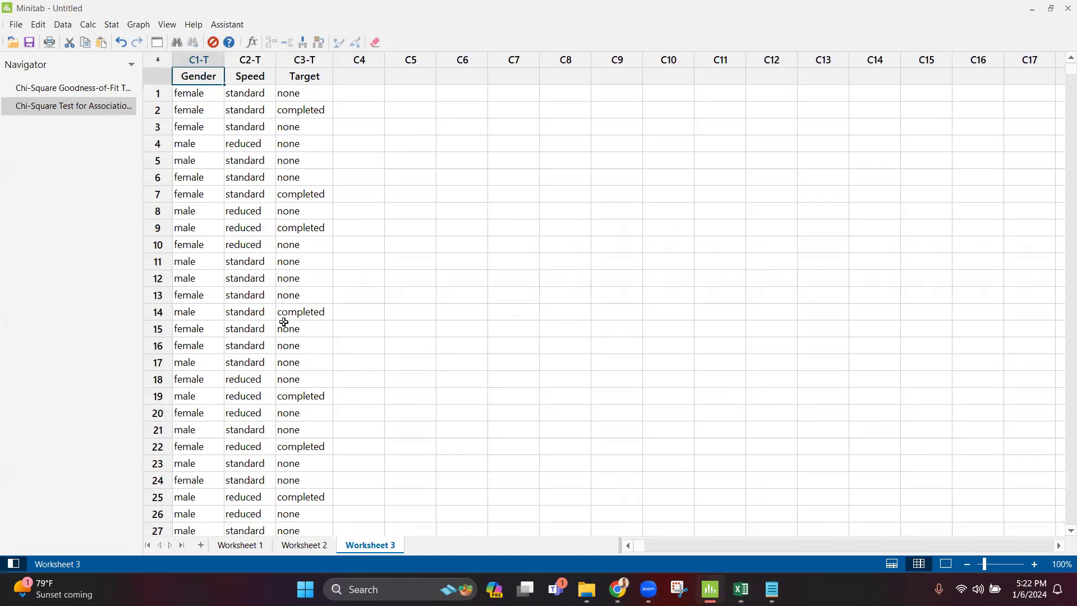
{"action": "scroll", "coordinate": [284, 322], "scroll_direction": "up", "scroll_amount": 1}
{"action": "scroll", "coordinate": [284, 322], "scroll_direction": "up", "scroll_amount": 1}
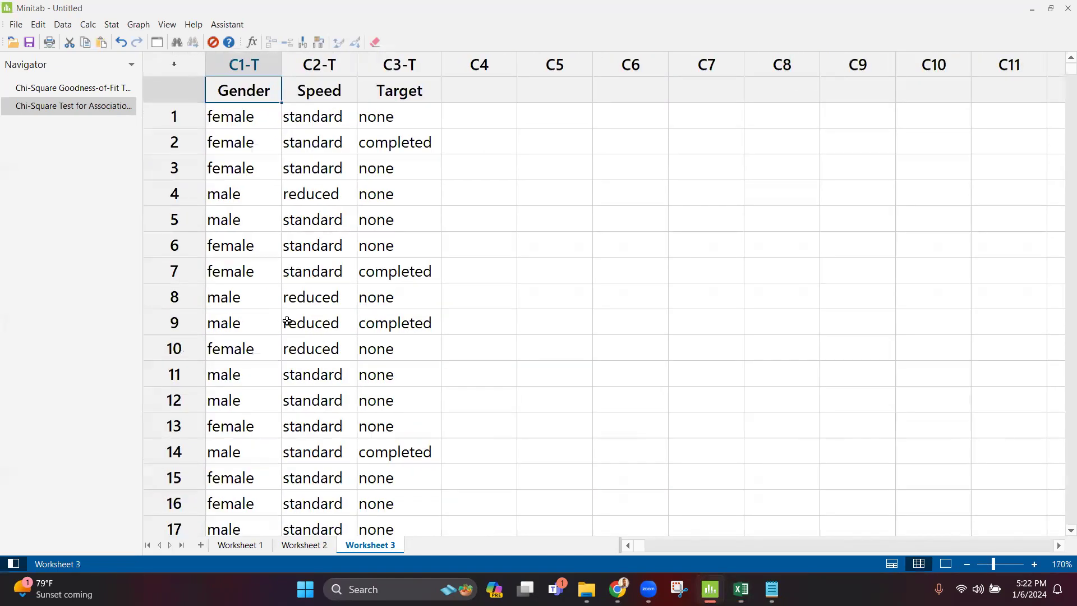
{"action": "left_click", "coordinate": [110, 25]}
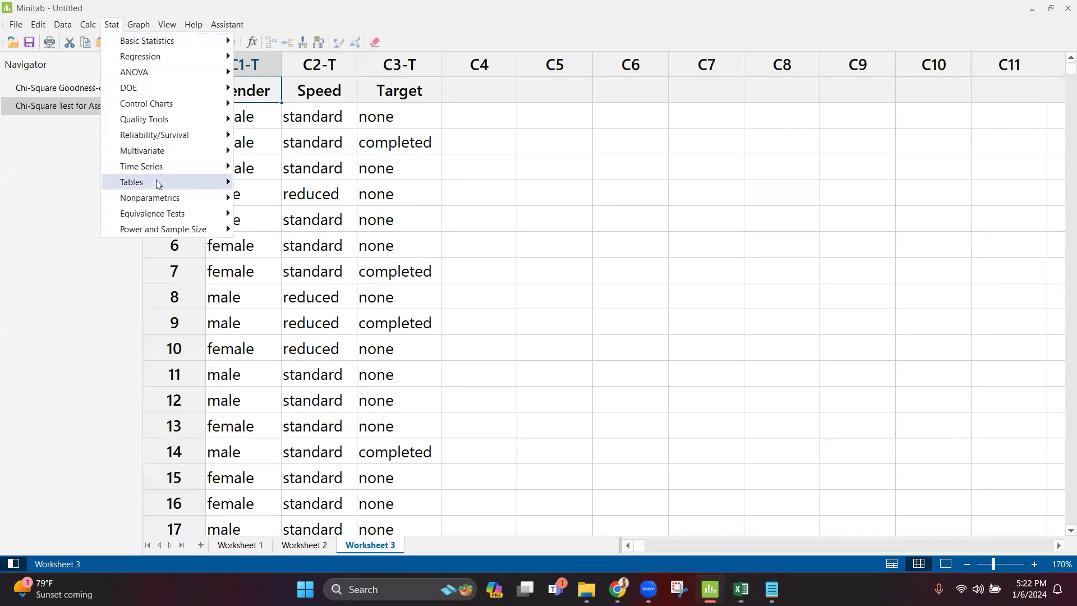
In Cross Tabulation and Chi-Square, set Speed as rows, Target as columns and Gender as layers.
{"action": "mouse_move", "coordinate": [157, 183]}
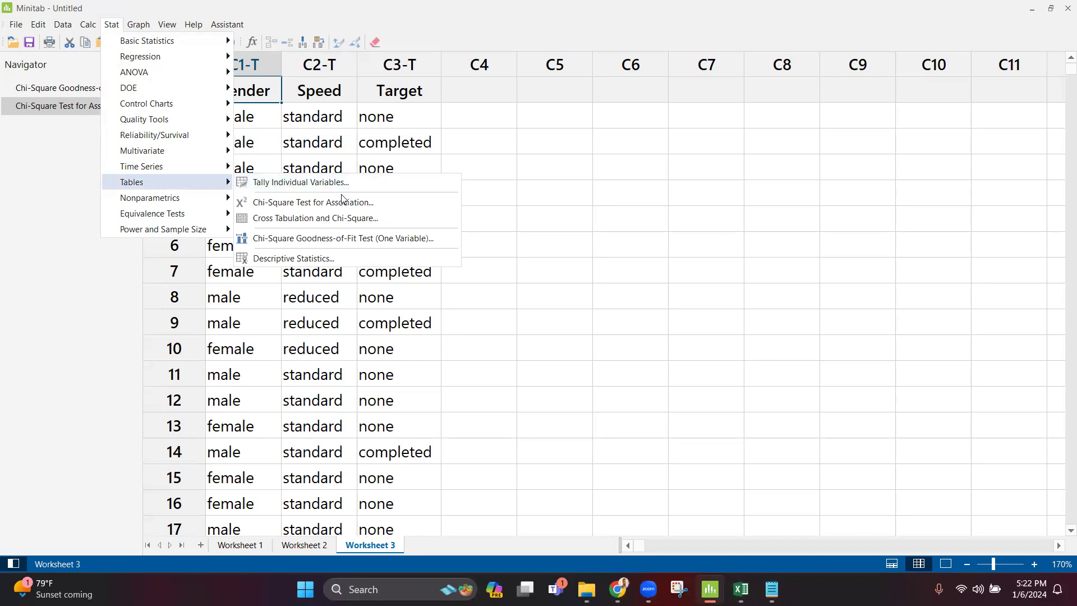
{"action": "left_click", "coordinate": [296, 220]}
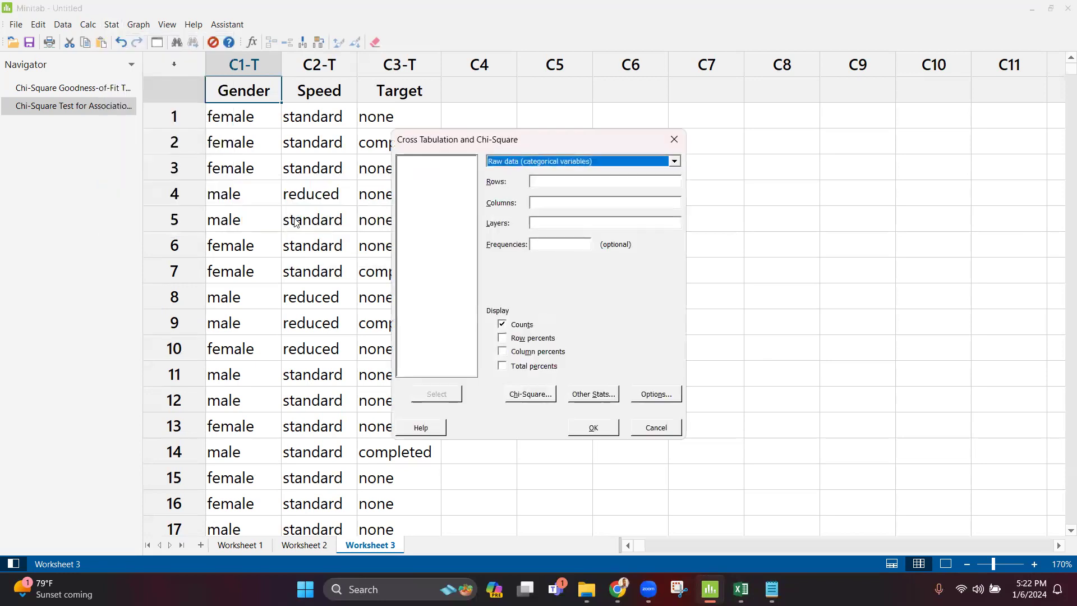
{"action": "left_click", "coordinate": [551, 183]}
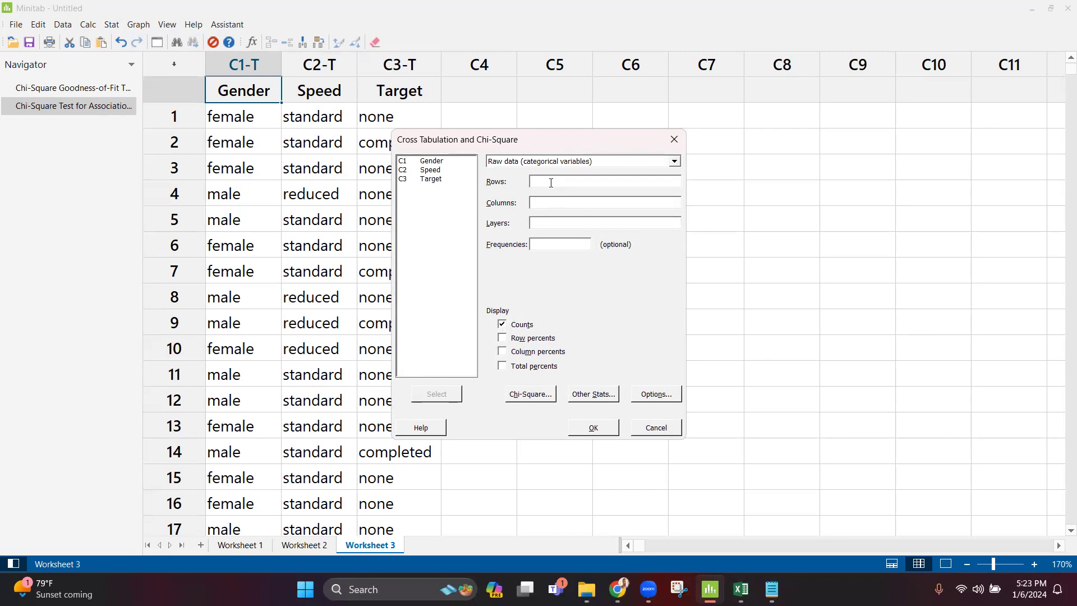
{"action": "double_click", "coordinate": [429, 170]}
{"action": "double_click", "coordinate": [431, 179]}
{"action": "double_click", "coordinate": [438, 162]}
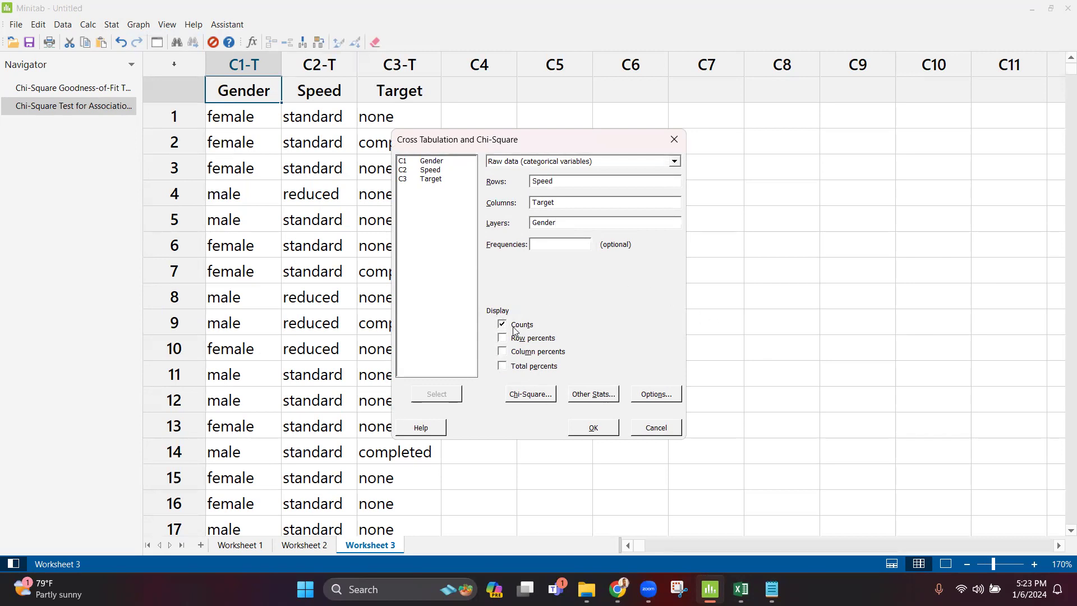
Turn on the chi-square test, expected cell counts and each cell's contribution.
{"action": "left_click", "coordinate": [530, 394]}
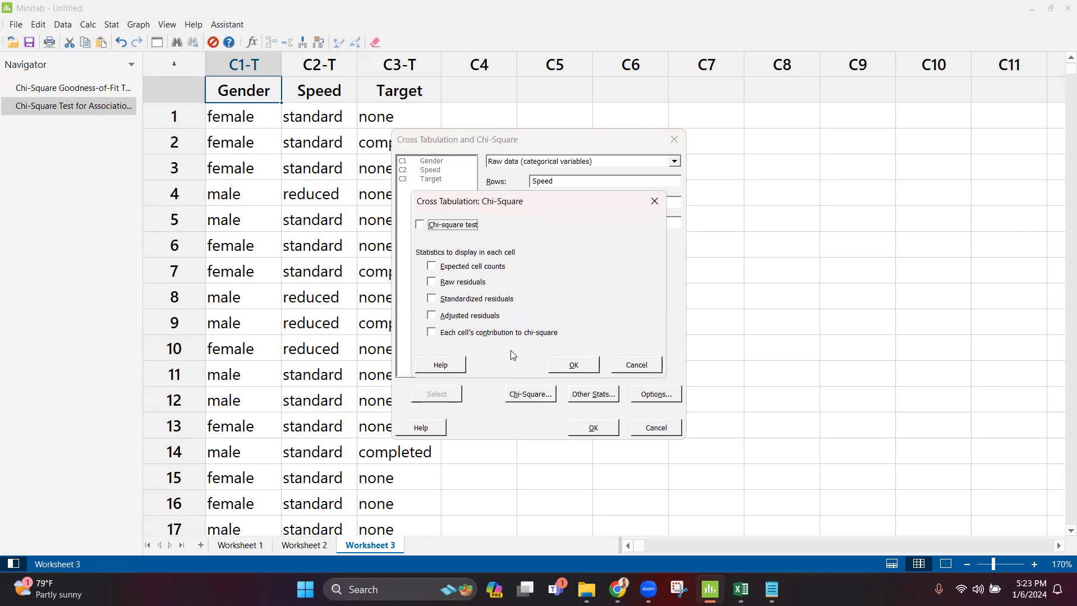
{"action": "left_click", "coordinate": [432, 332]}
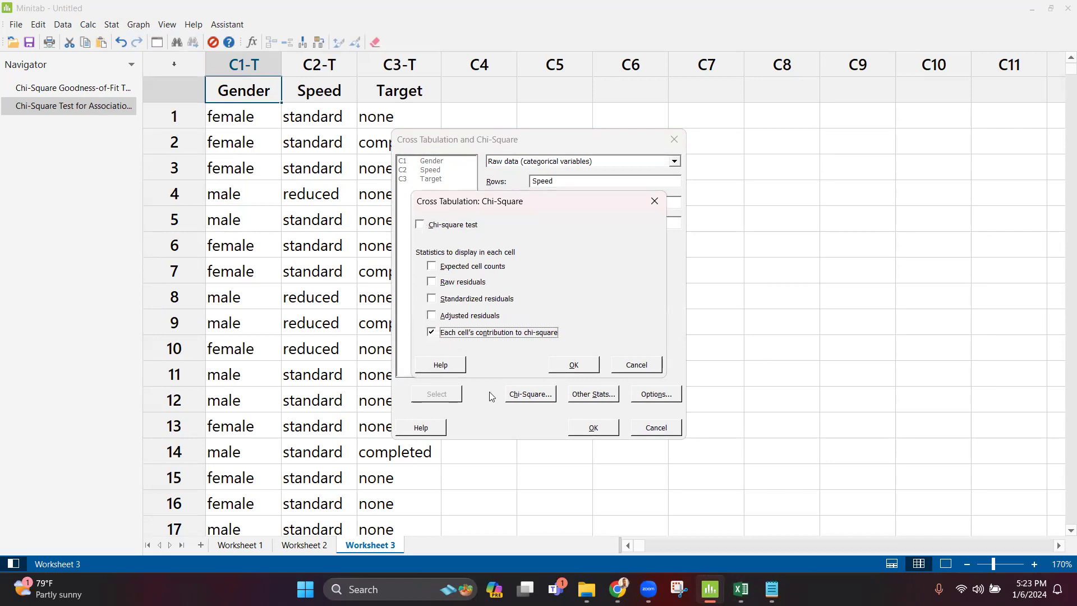
{"action": "left_click", "coordinate": [432, 267]}
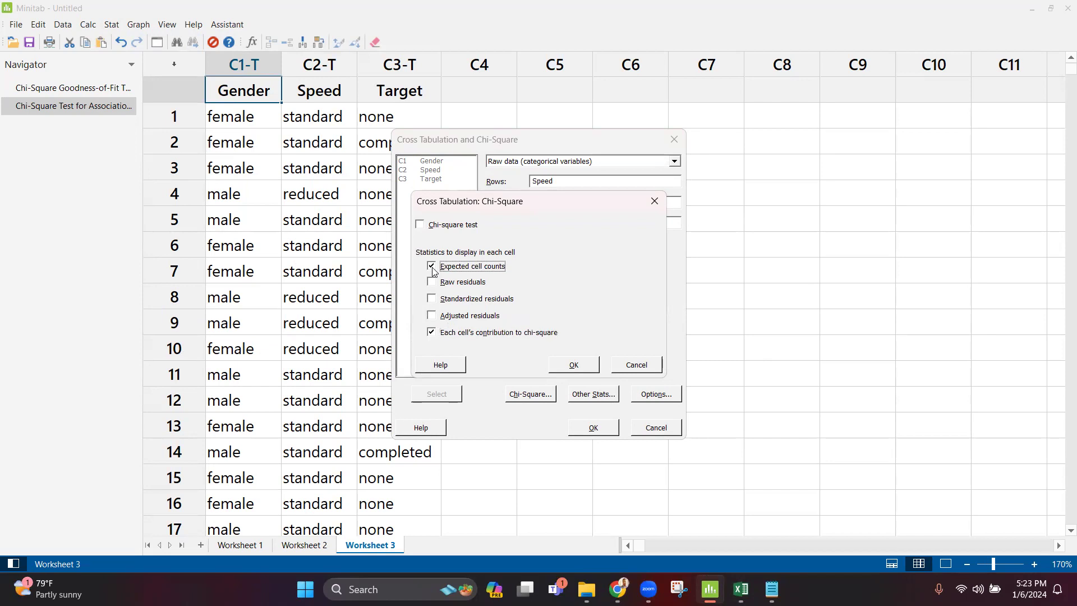
{"action": "left_click", "coordinate": [421, 225]}
{"action": "left_click", "coordinate": [582, 367]}
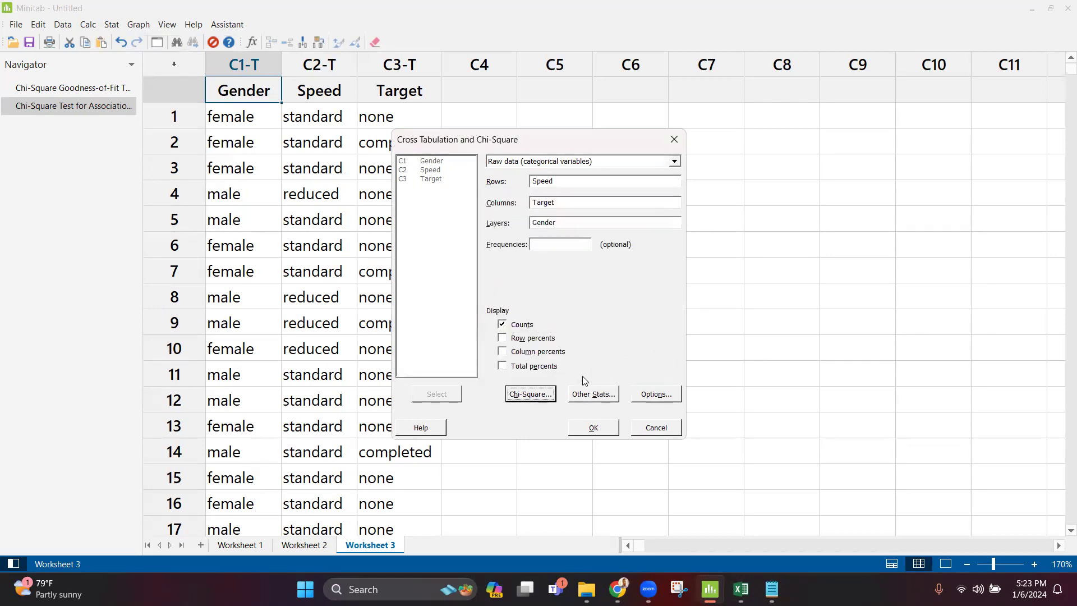
Leave Other Stats and Options unchanged, reconfirm the chi-square choices and run the analysis.
{"action": "left_click", "coordinate": [595, 396]}
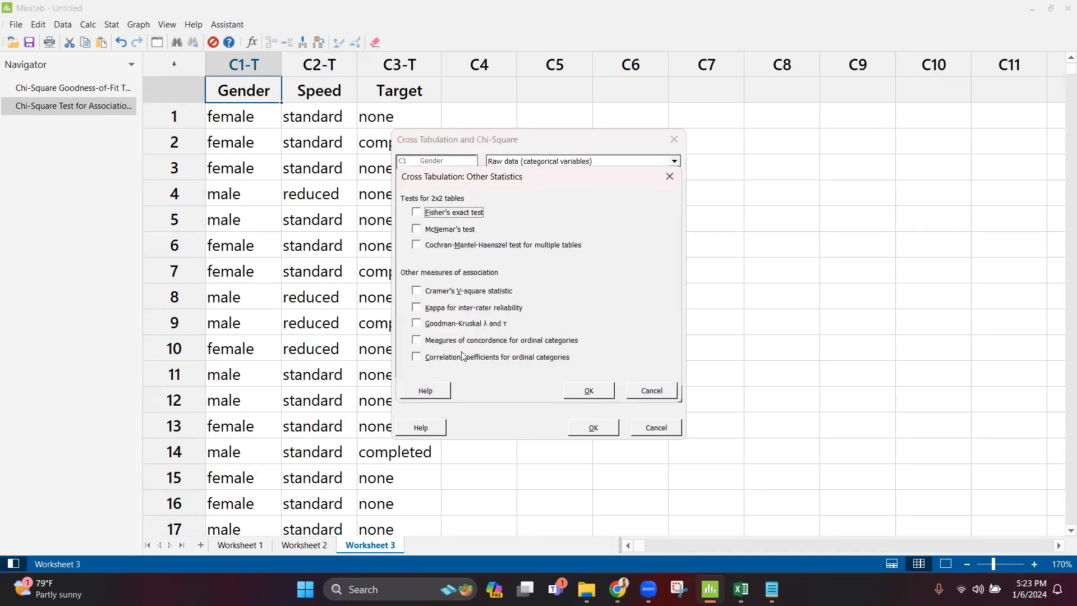
{"action": "left_click", "coordinate": [652, 393]}
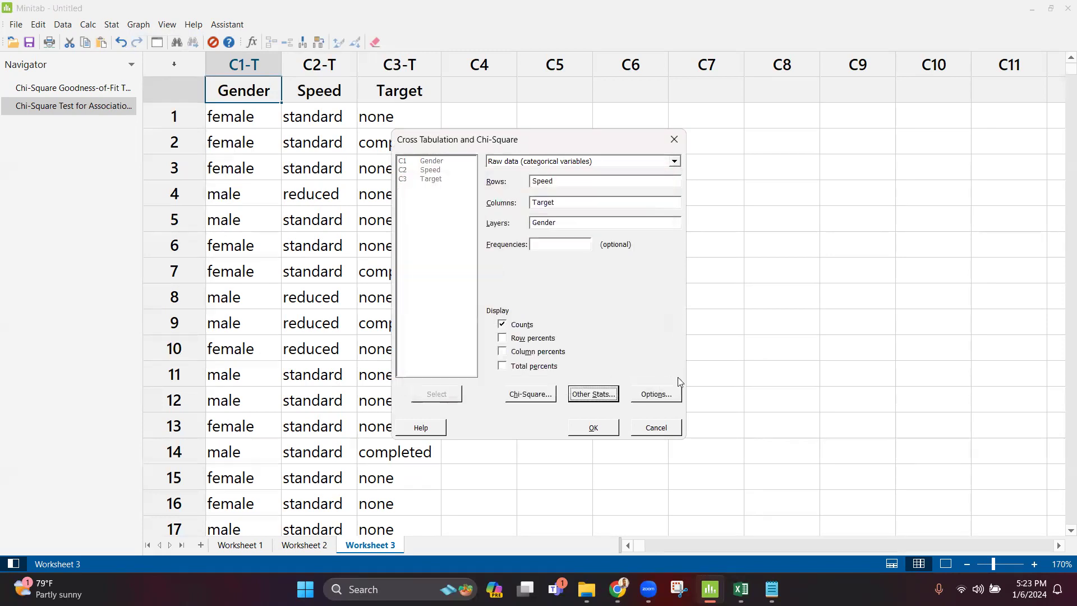
{"action": "left_click", "coordinate": [669, 394]}
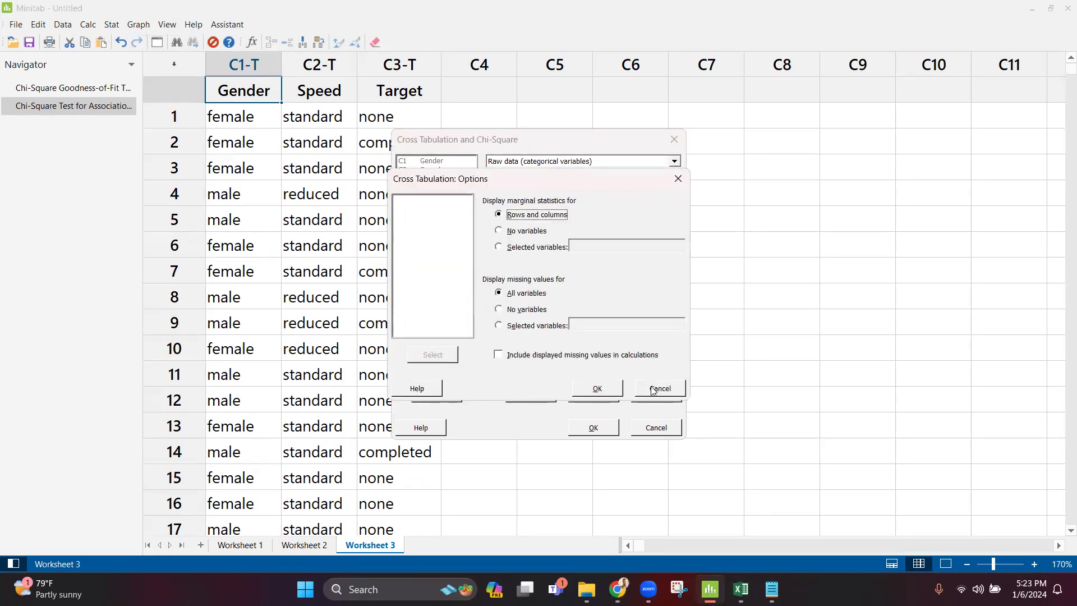
{"action": "left_click", "coordinate": [653, 388]}
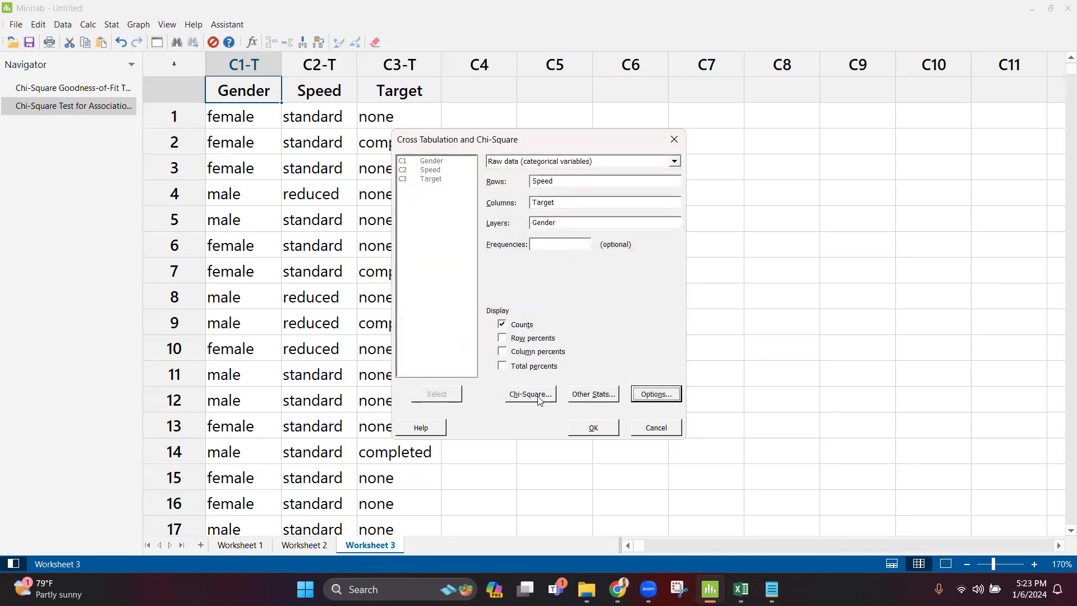
{"action": "left_click", "coordinate": [537, 395]}
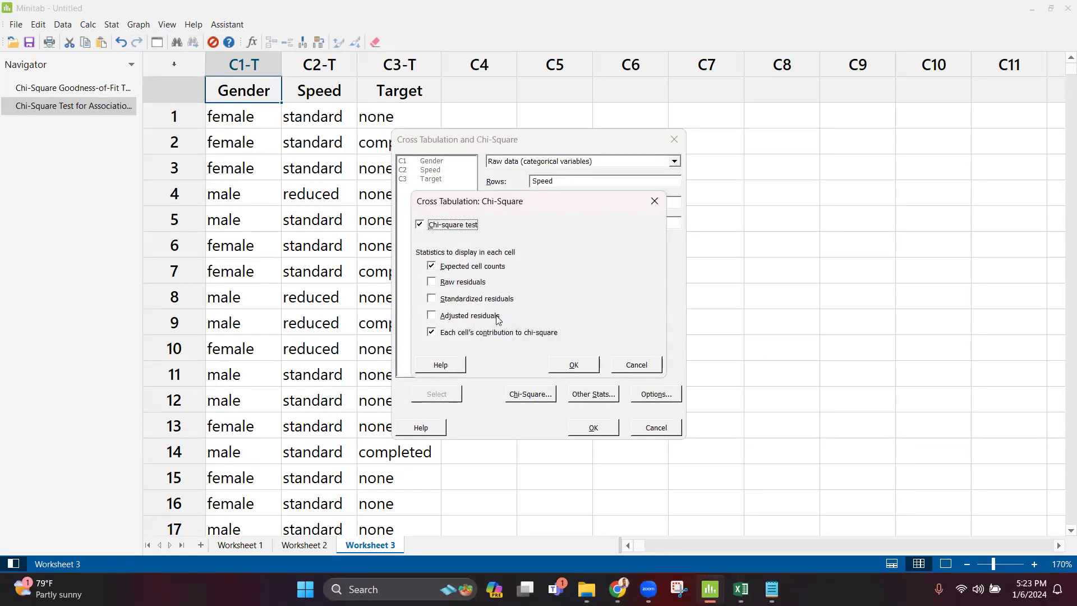
{"action": "left_click", "coordinate": [574, 365]}
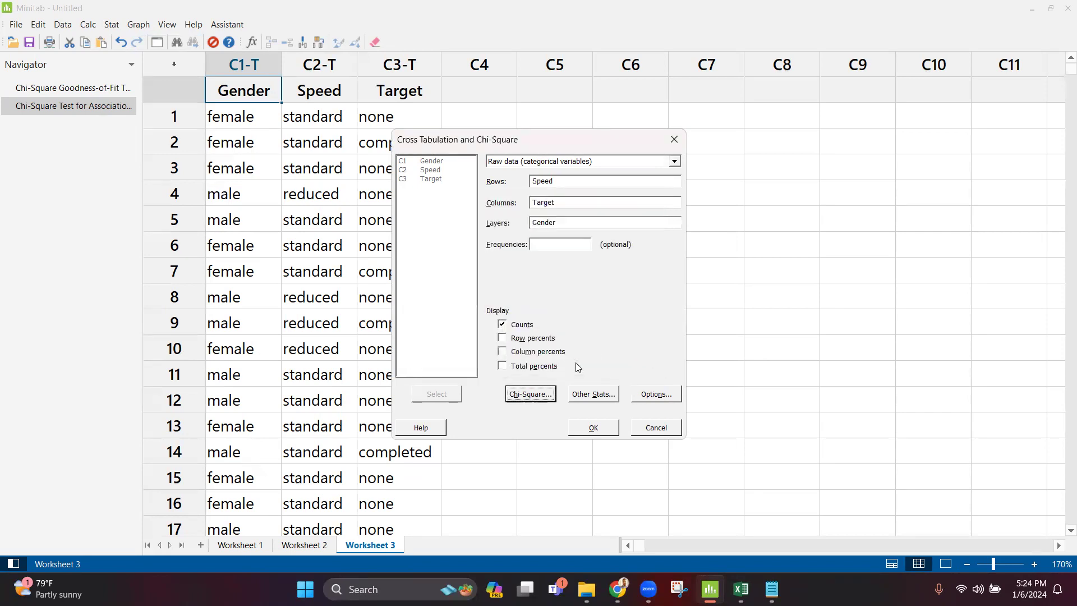
{"action": "left_click", "coordinate": [598, 429]}
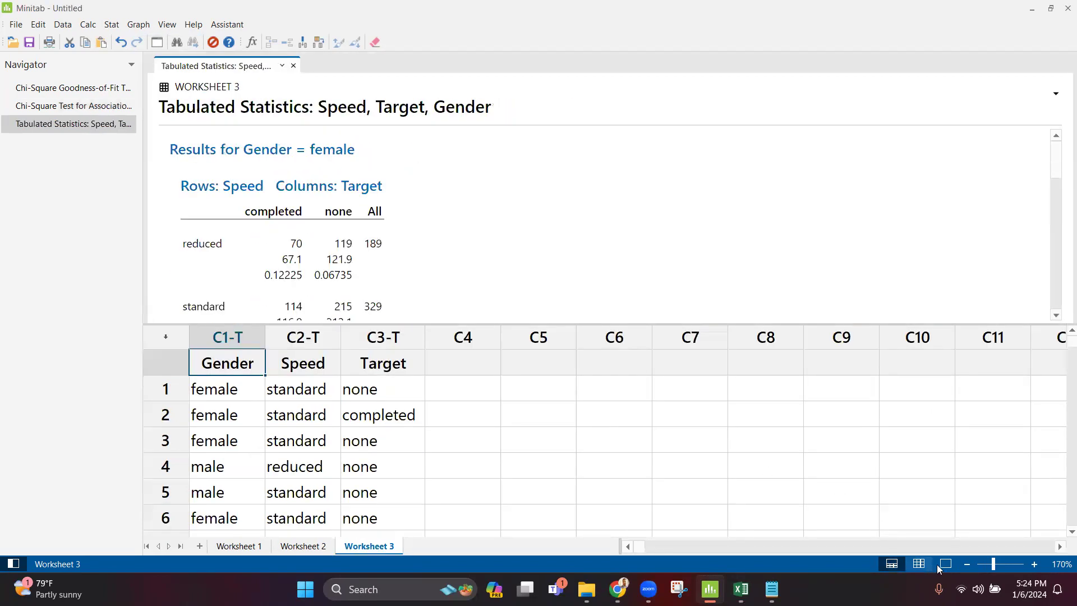
Maximize the output and inspect the Gender = female table and its chi-square test (P-value 0.585).
{"action": "left_click", "coordinate": [945, 565]}
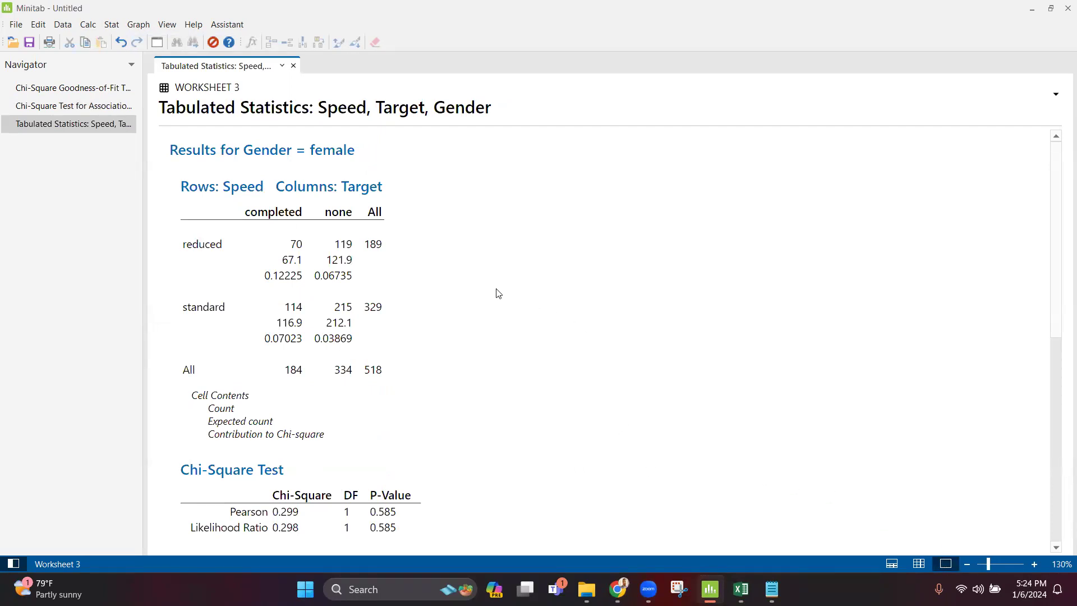
{"action": "left_click", "coordinate": [294, 162]}
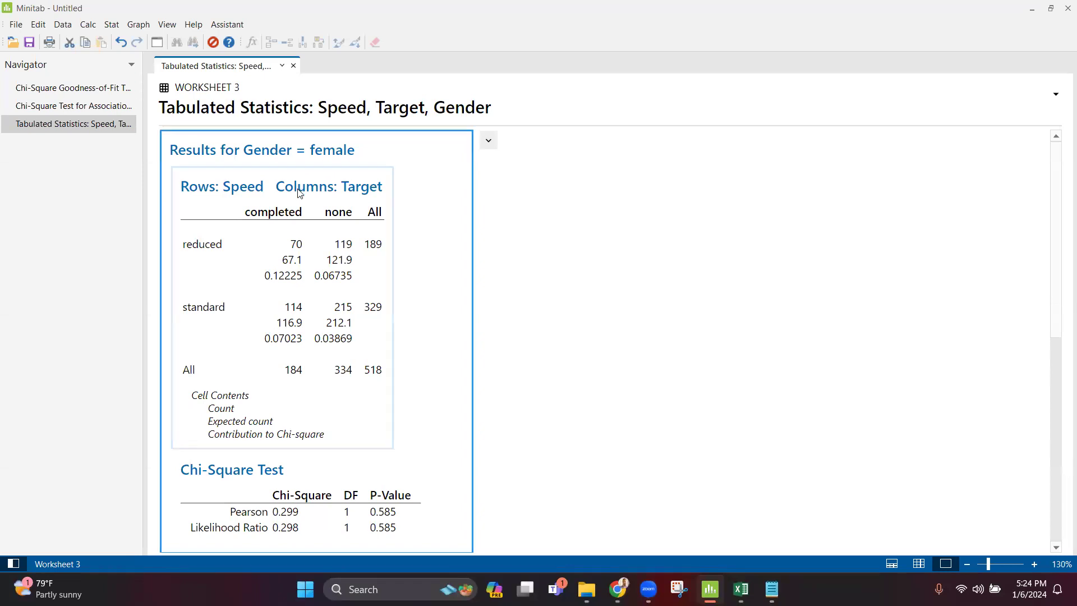
{"action": "left_click", "coordinate": [293, 277]}
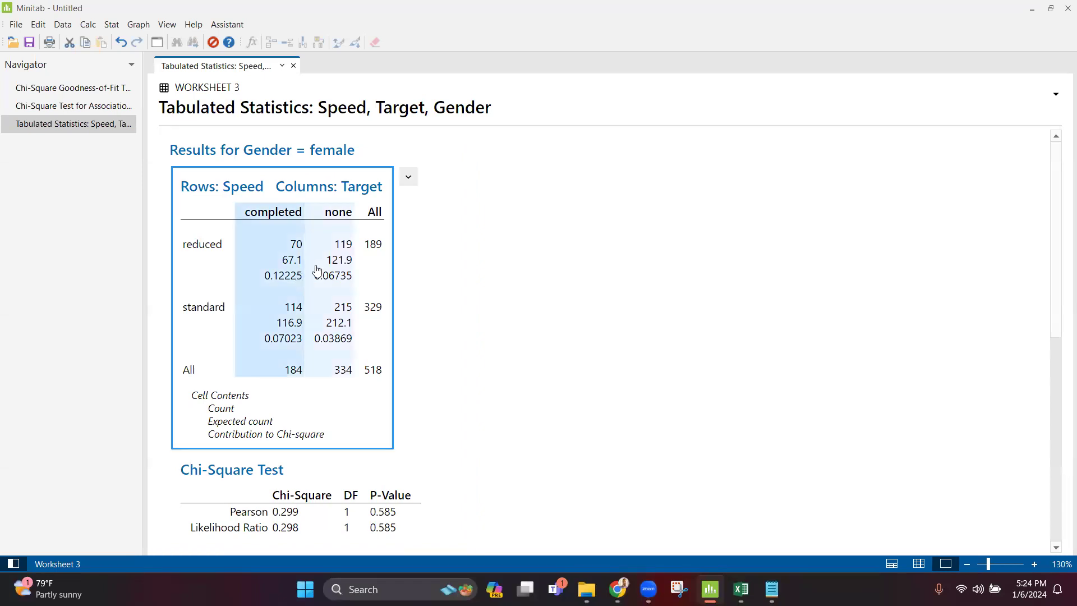
{"action": "left_click", "coordinate": [376, 376]}
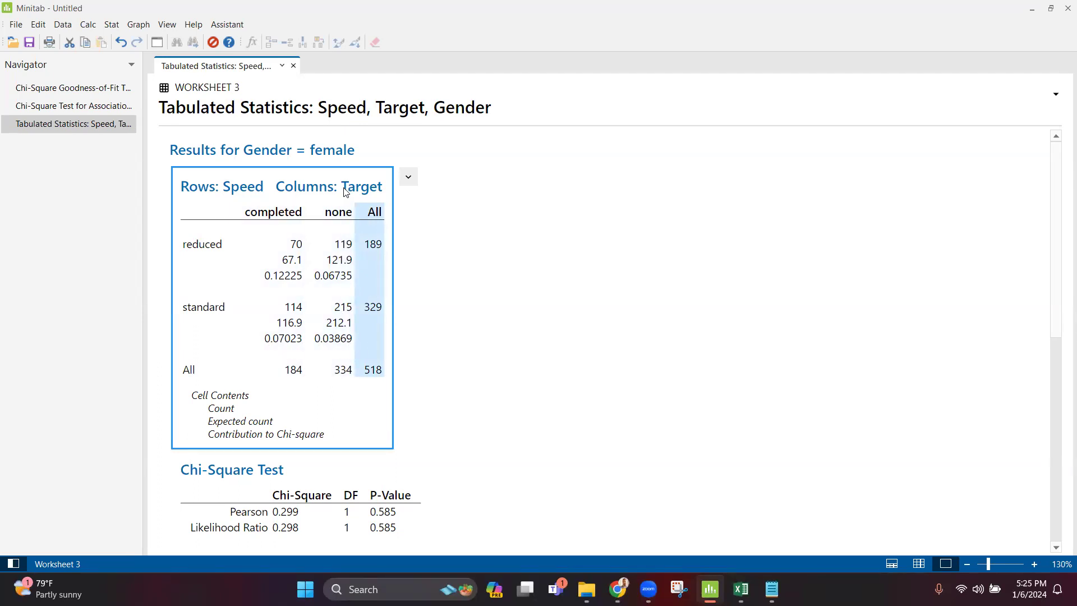
{"action": "left_click", "coordinate": [340, 150]}
Compare the female (P 0.585) and male (P 0.830) chi-square results, then reopen the dialog with Ctrl+E.
{"action": "scroll", "coordinate": [359, 385], "scroll_direction": "down", "scroll_amount": 5}
{"action": "scroll", "coordinate": [370, 348], "scroll_direction": "down", "scroll_amount": 2}
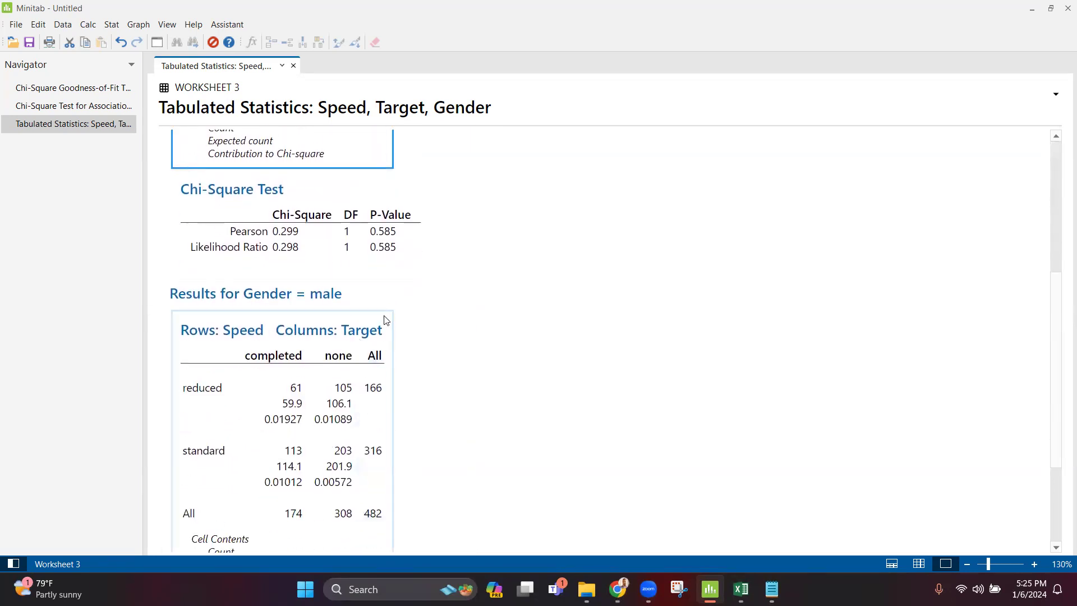
{"action": "scroll", "coordinate": [373, 359], "scroll_direction": "down", "scroll_amount": 2}
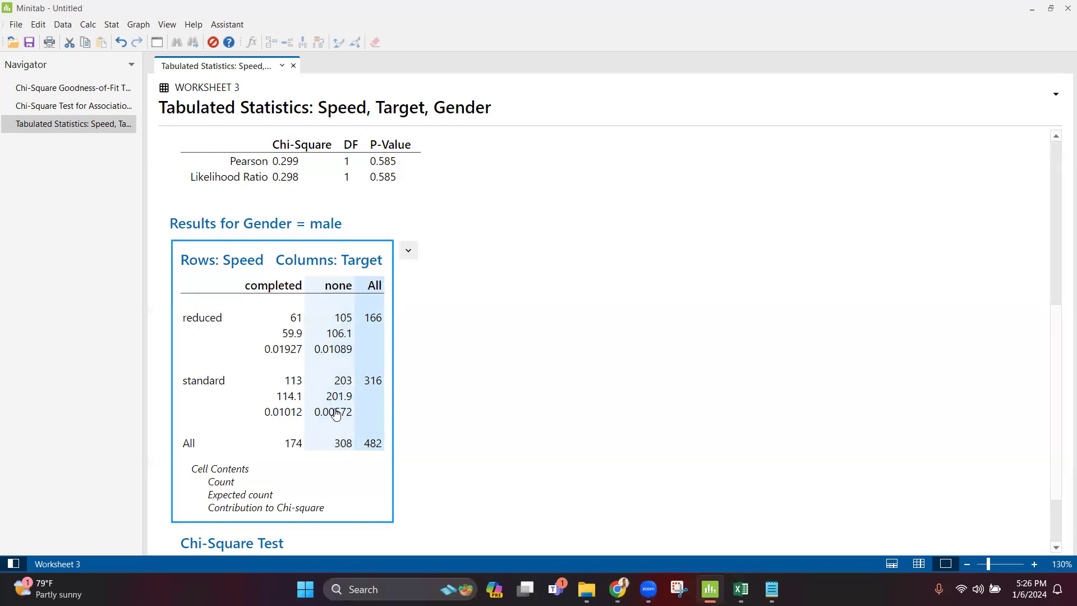
{"action": "scroll", "coordinate": [335, 414], "scroll_direction": "down", "scroll_amount": 3}
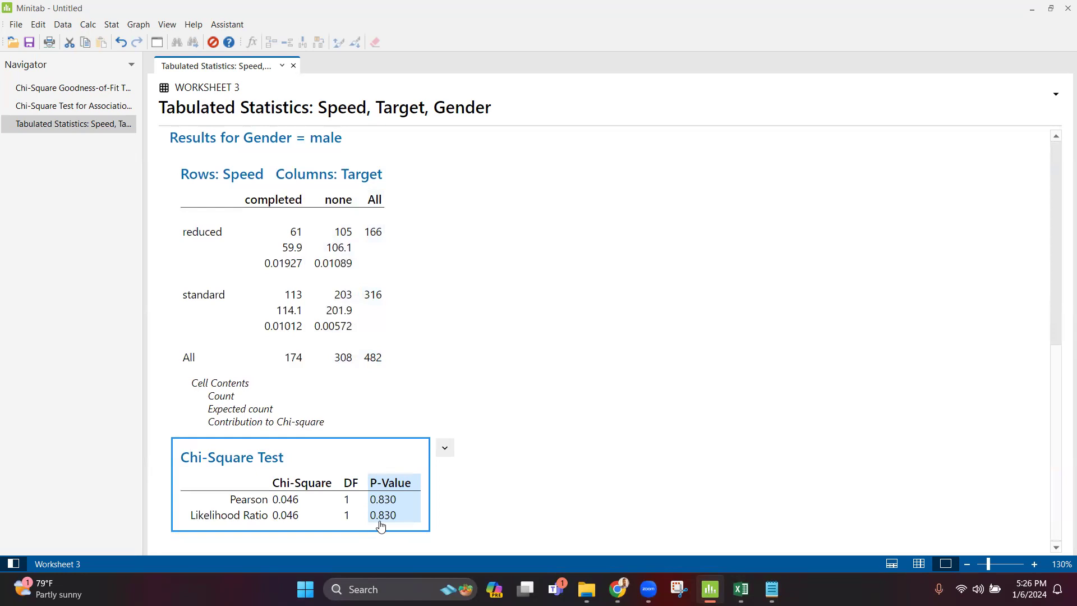
{"action": "scroll", "coordinate": [378, 522], "scroll_direction": "up", "scroll_amount": 8}
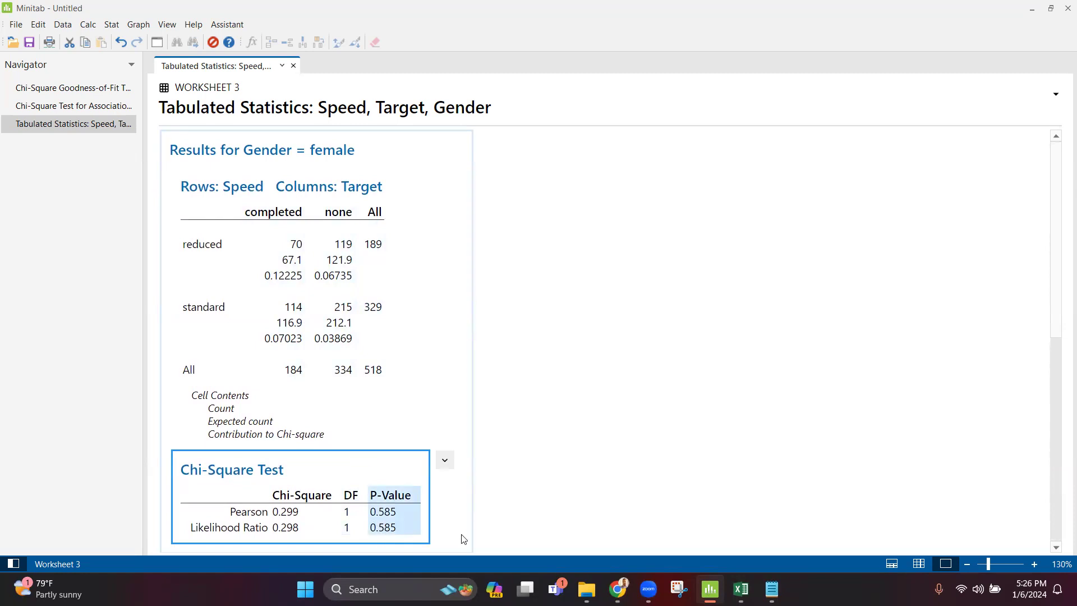
{"action": "scroll", "coordinate": [408, 497], "scroll_direction": "down", "scroll_amount": 8}
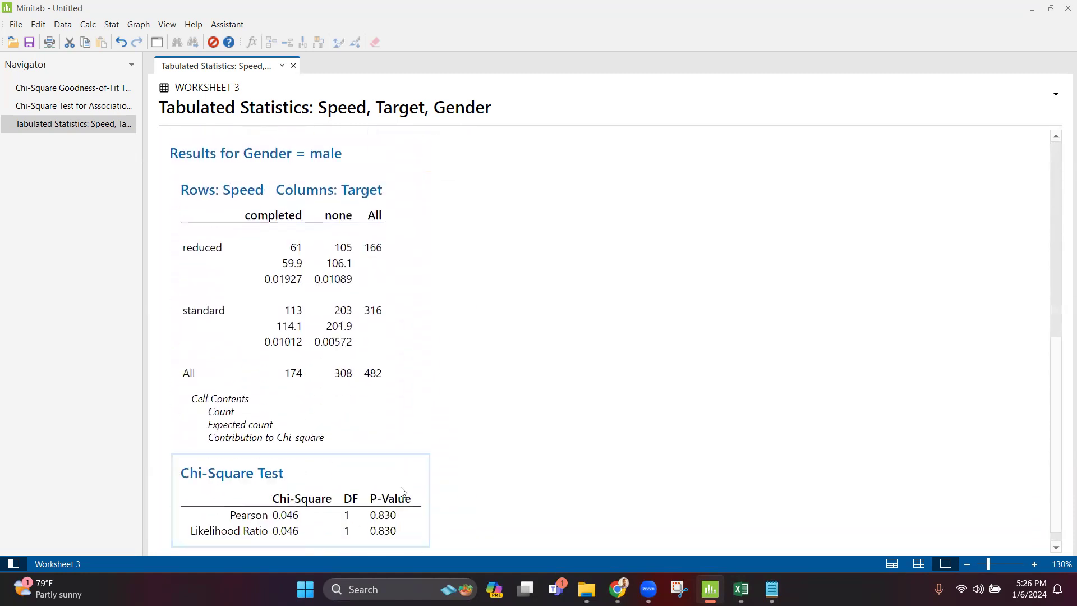
{"action": "scroll", "coordinate": [402, 492], "scroll_direction": "up", "scroll_amount": 5}
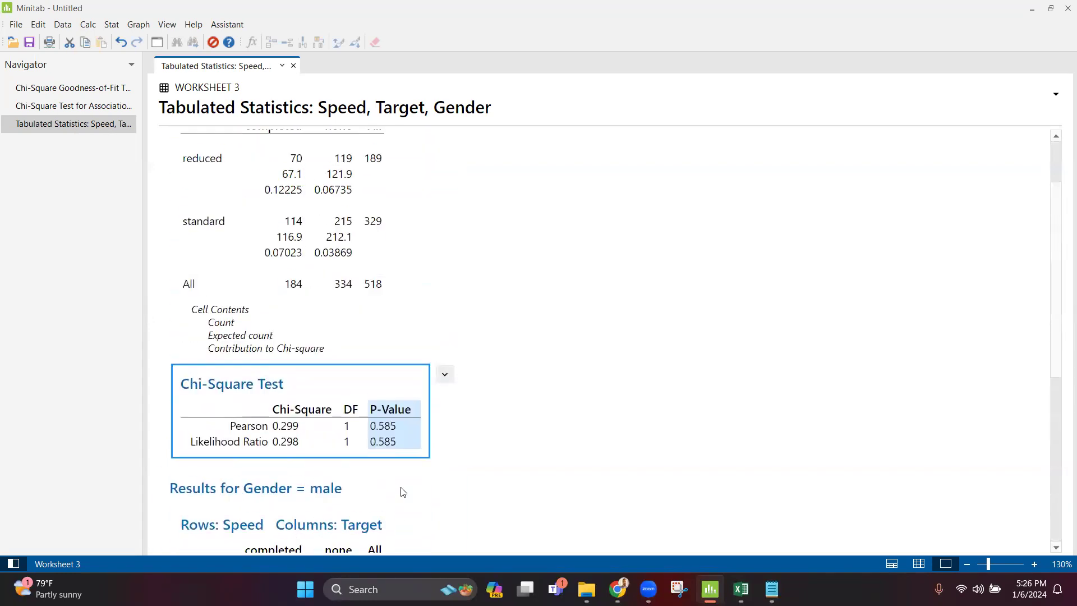
{"action": "scroll", "coordinate": [402, 492], "scroll_direction": "up", "scroll_amount": 2}
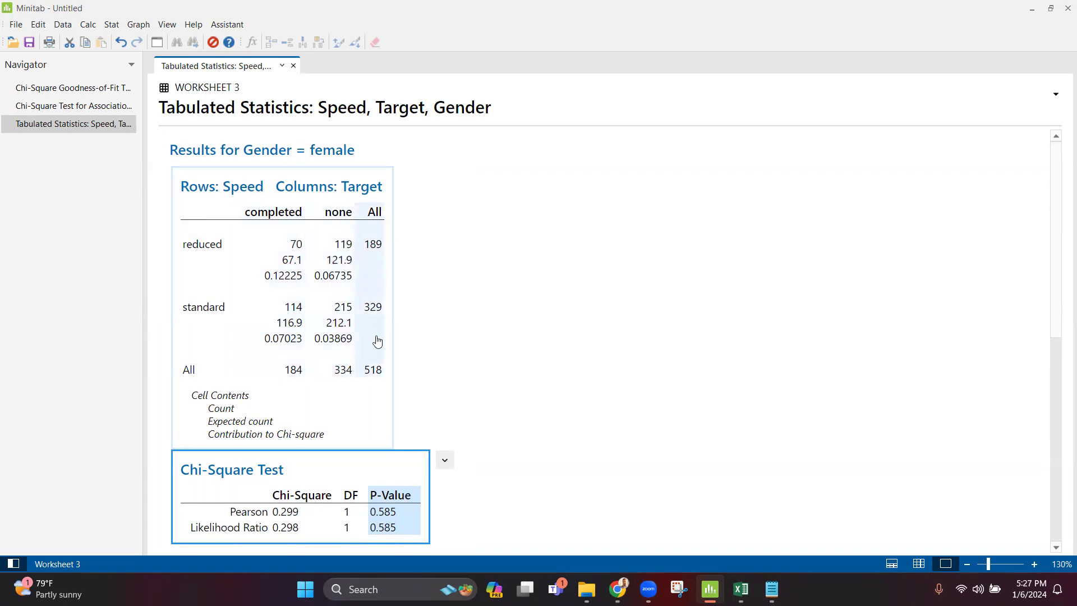
{"action": "scroll", "coordinate": [384, 353], "scroll_direction": "down", "scroll_amount": 5}
{"action": "scroll", "coordinate": [386, 361], "scroll_direction": "down", "scroll_amount": 3}
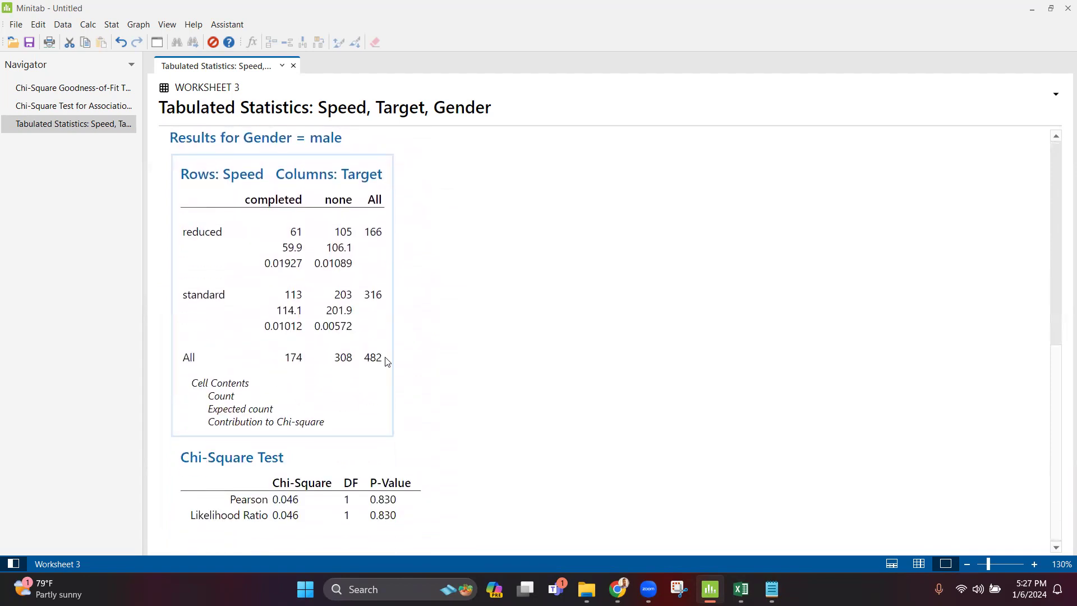
{"action": "scroll", "coordinate": [329, 350], "scroll_direction": "down", "scroll_amount": 8}
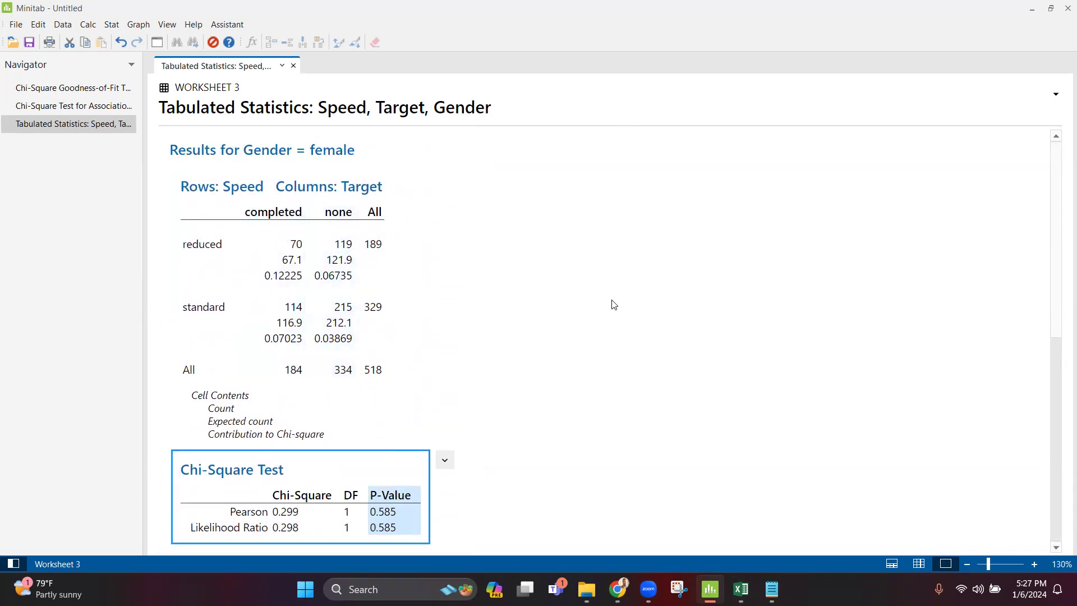
{"action": "key", "text": "ctrl+e"}
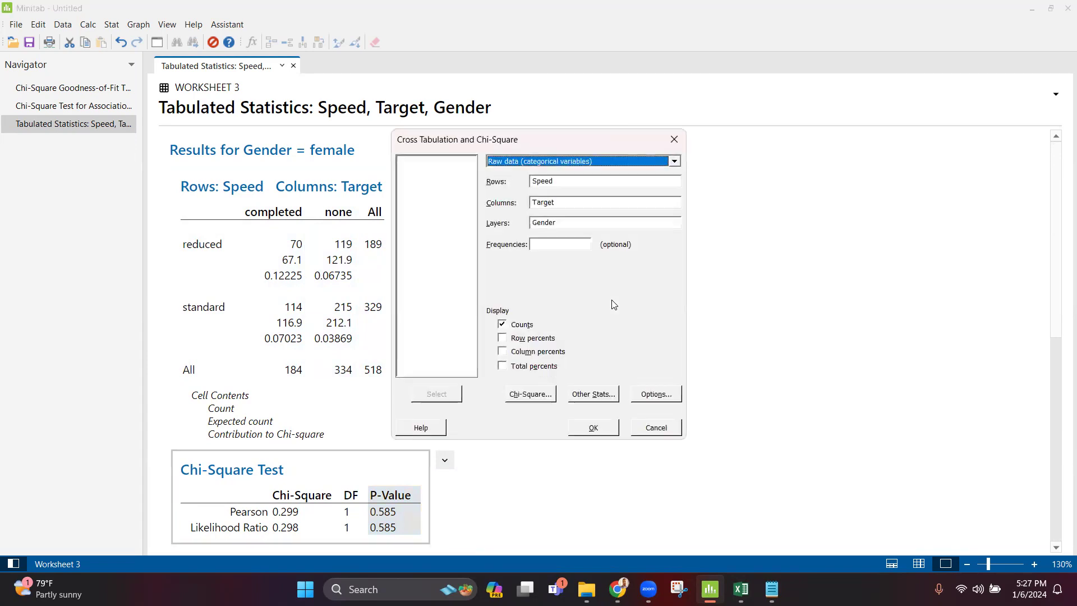
Swap the variables to Target rows, Gender columns, Speed layers and run it, giving chi-square 0.003, P 0.955.
{"action": "left_click", "coordinate": [578, 181]}
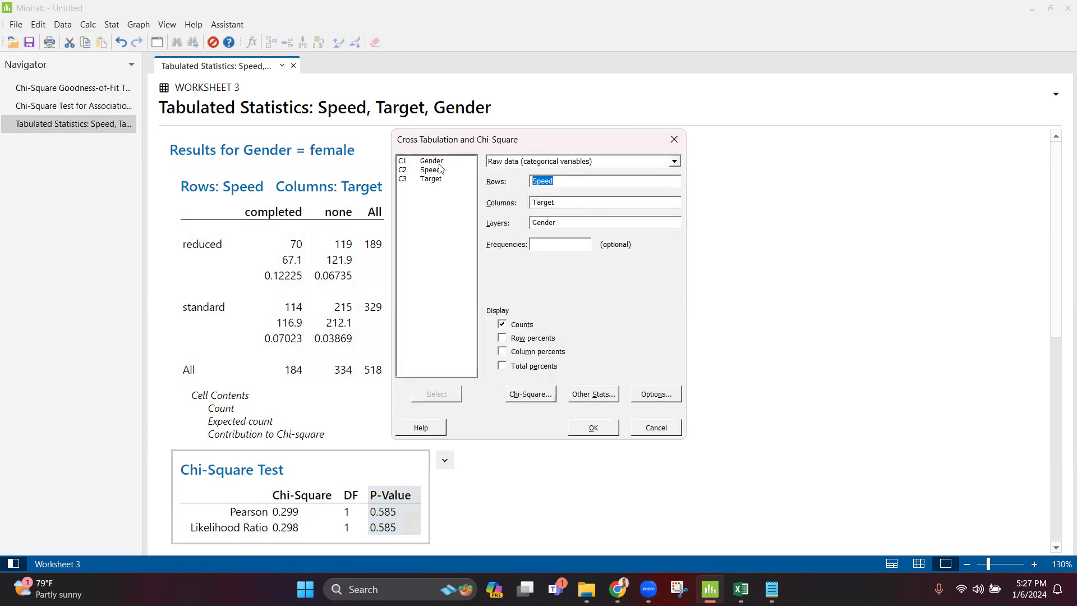
{"action": "key", "text": "BackSpace"}
{"action": "double_click", "coordinate": [436, 181]}
{"action": "key", "text": "Tab"}
{"action": "key", "text": "BackSpace"}
{"action": "double_click", "coordinate": [431, 161]}
{"action": "key", "text": "Tab"}
{"action": "key", "text": "BackSpace"}
{"action": "double_click", "coordinate": [439, 171]}
{"action": "left_click", "coordinate": [593, 428]}
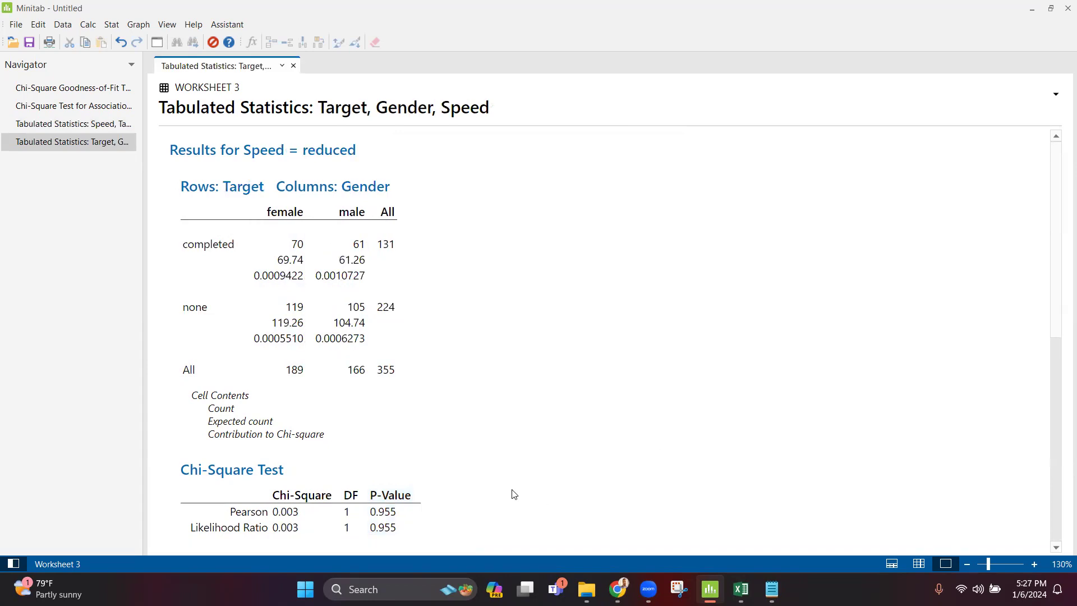
{"action": "left_click", "coordinate": [389, 512]}
{"action": "scroll", "coordinate": [391, 518], "scroll_direction": "down", "scroll_amount": 1}
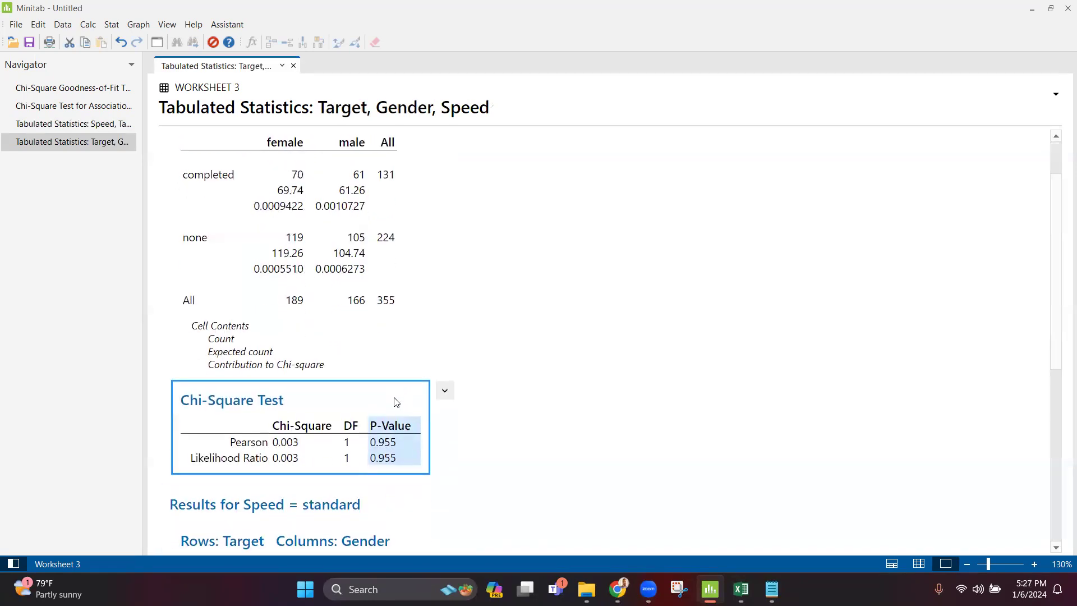
{"action": "scroll", "coordinate": [360, 176], "scroll_direction": "up", "scroll_amount": 3}
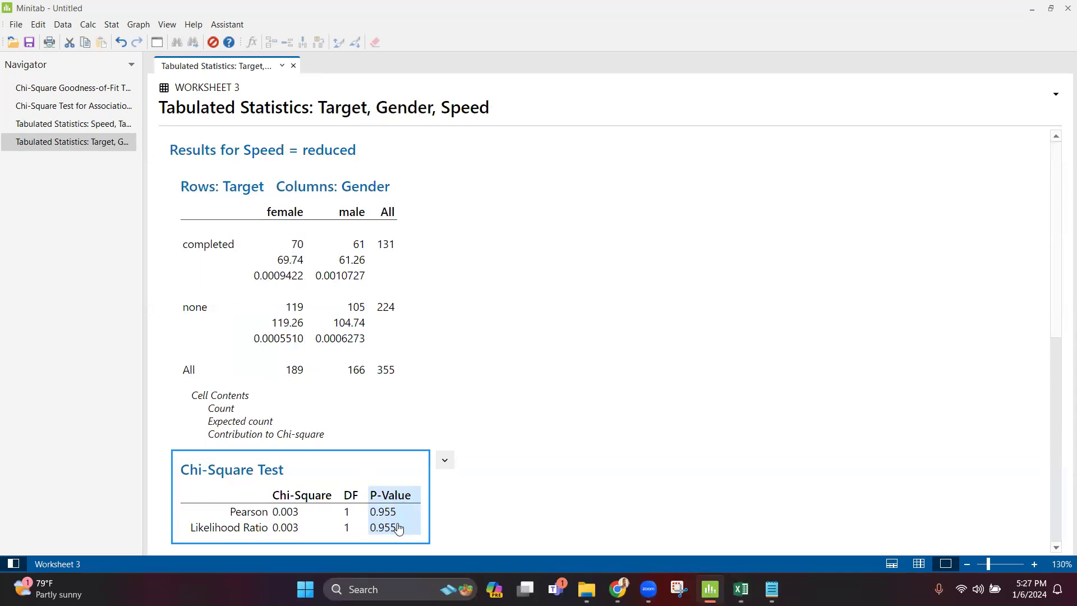
{"action": "left_click", "coordinate": [384, 247]}
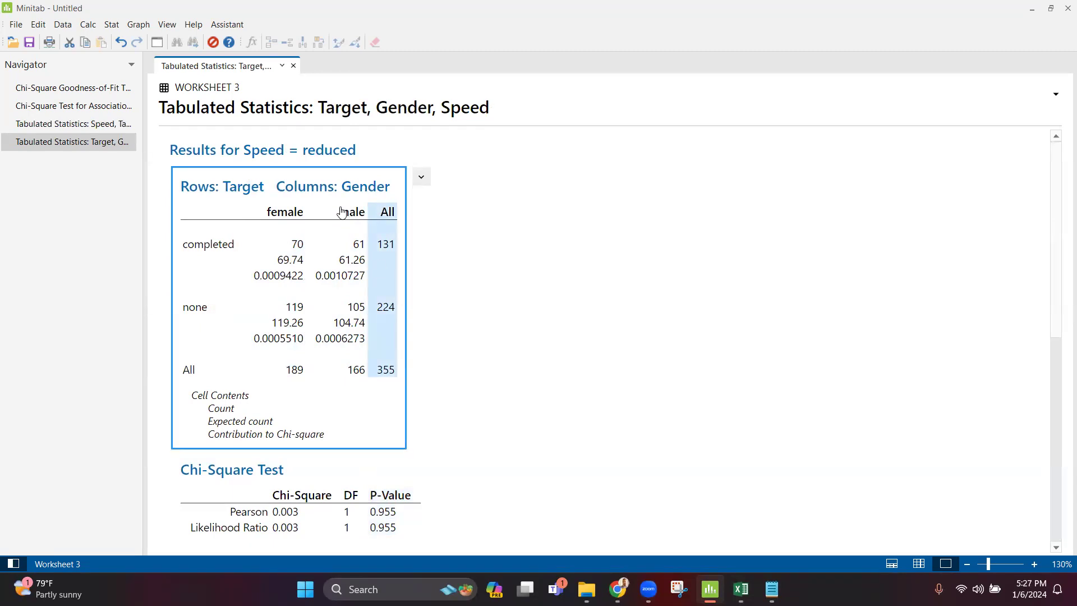
{"action": "scroll", "coordinate": [366, 382], "scroll_direction": "down", "scroll_amount": 3}
{"action": "scroll", "coordinate": [421, 432], "scroll_direction": "down", "scroll_amount": 4}
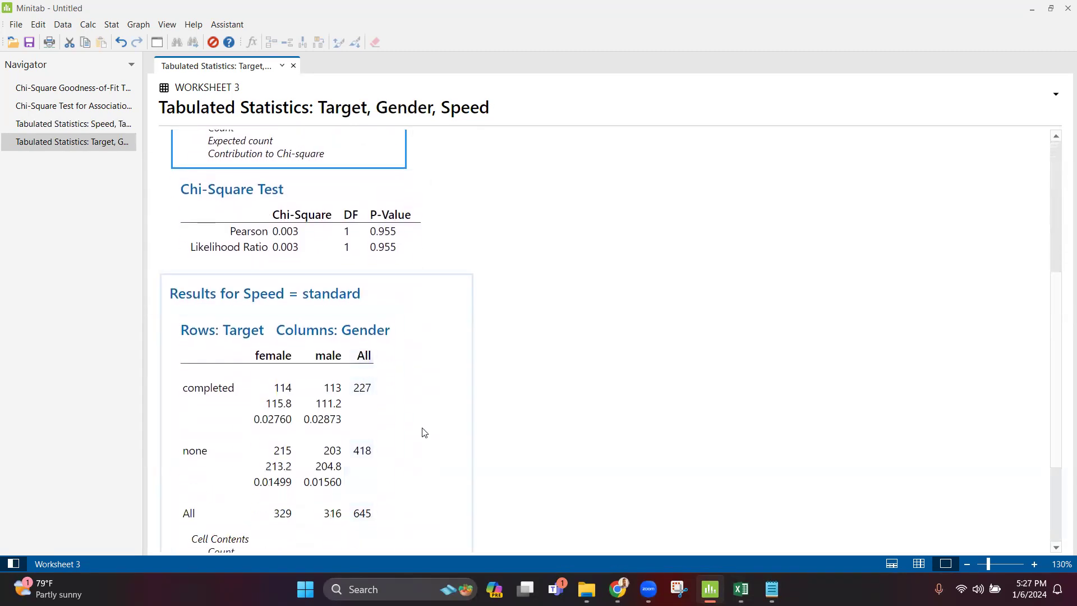
{"action": "left_click", "coordinate": [362, 380]}
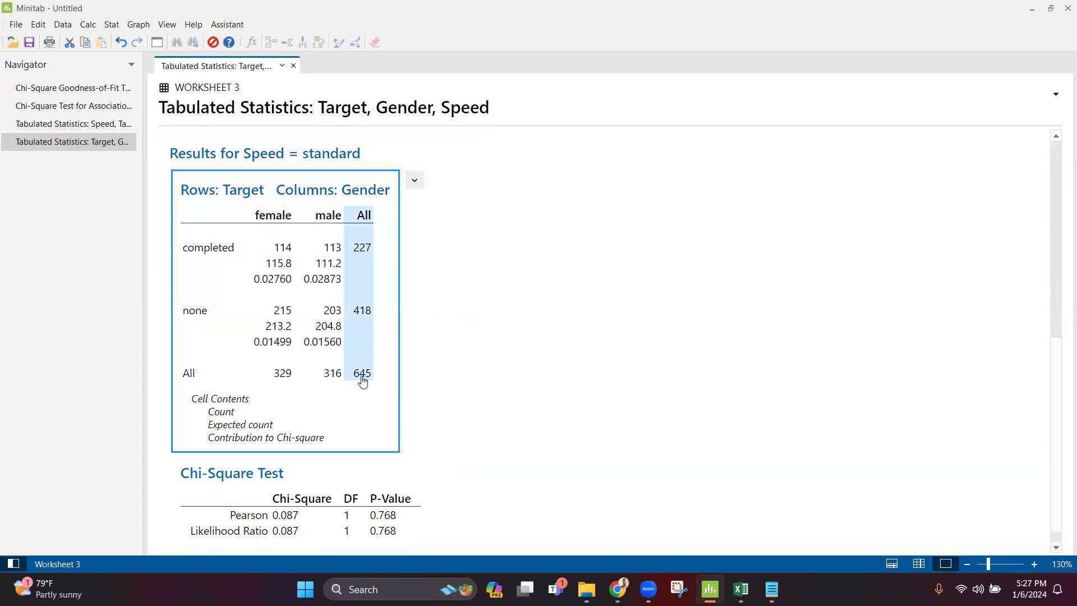
{"action": "left_click", "coordinate": [388, 533]}
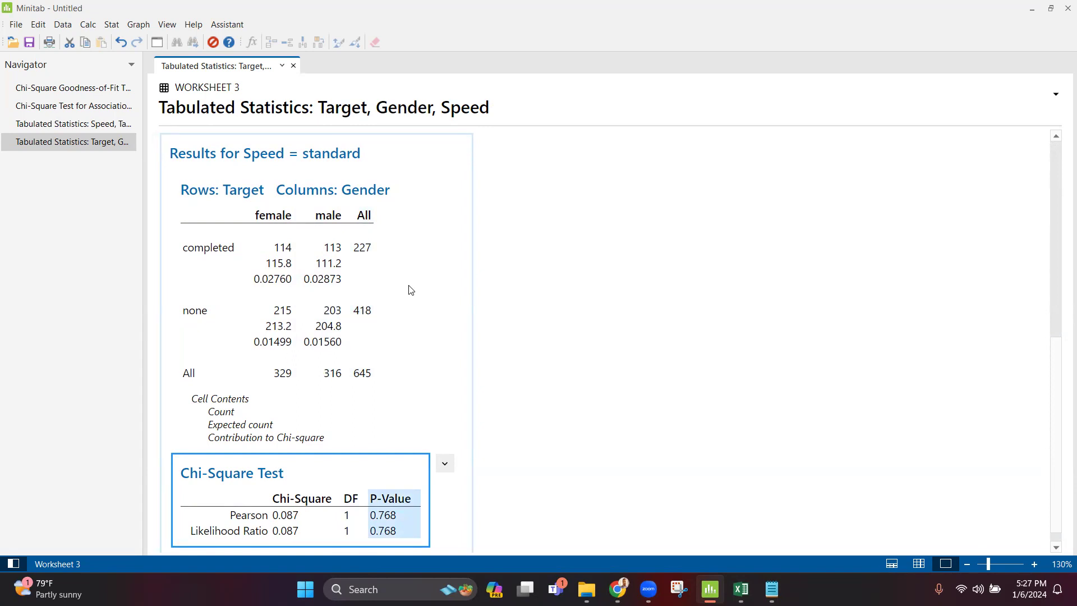
{"action": "scroll", "coordinate": [257, 293], "scroll_direction": "up", "scroll_amount": 1}
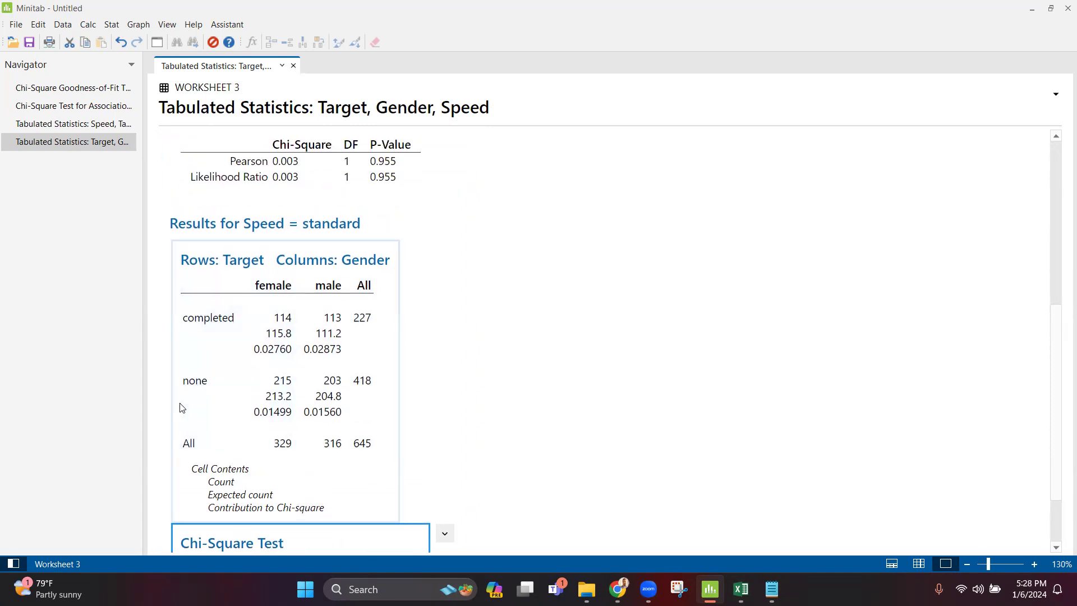
{"action": "left_click", "coordinate": [284, 291]}
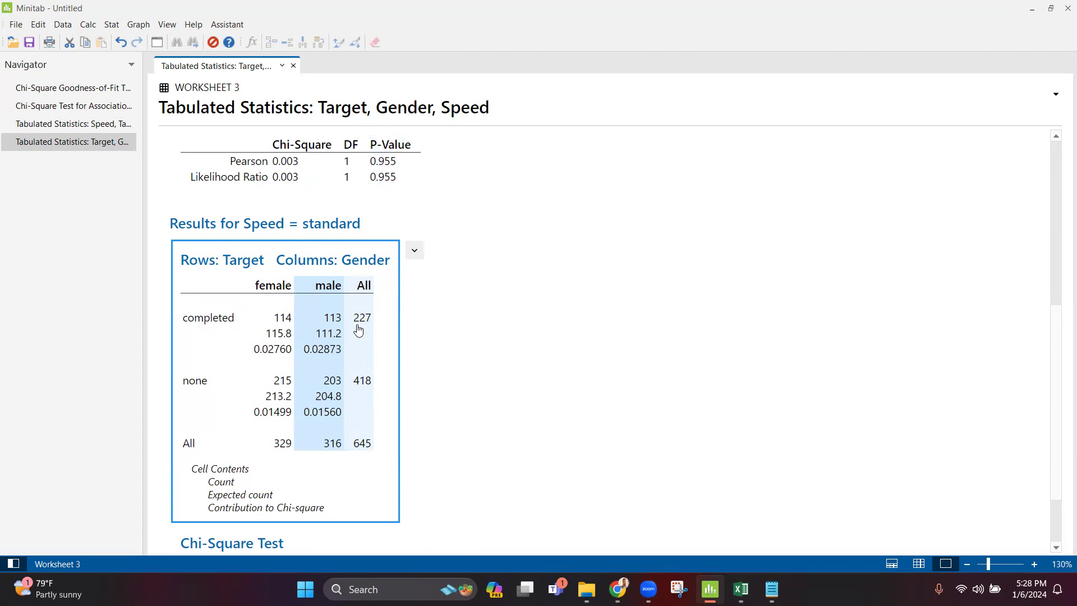
{"action": "scroll", "coordinate": [353, 411], "scroll_direction": "down", "scroll_amount": 2}
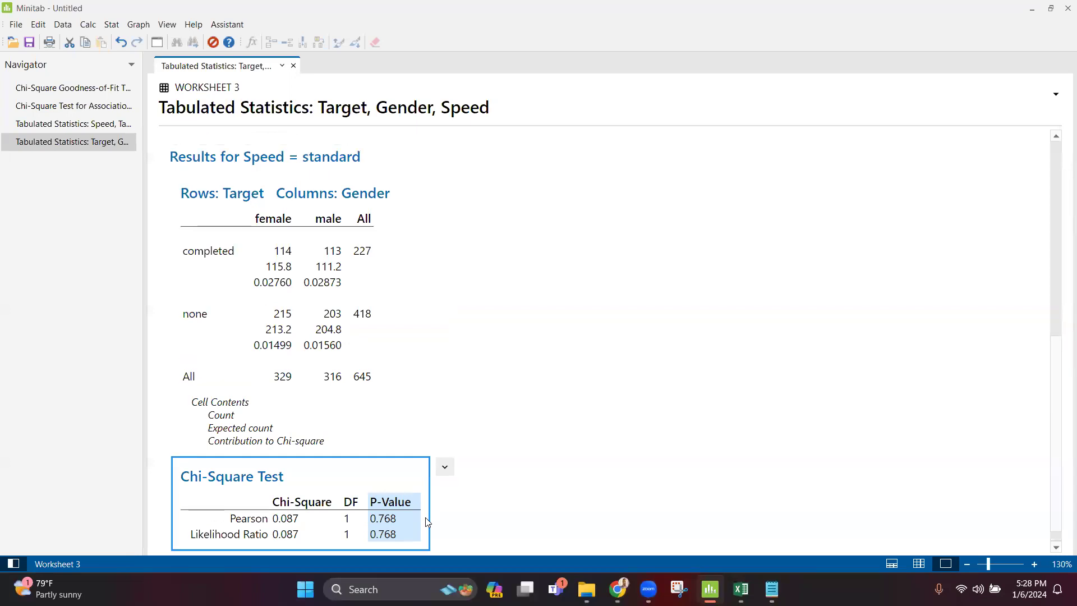
{"action": "scroll", "coordinate": [427, 521], "scroll_direction": "down", "scroll_amount": 10}
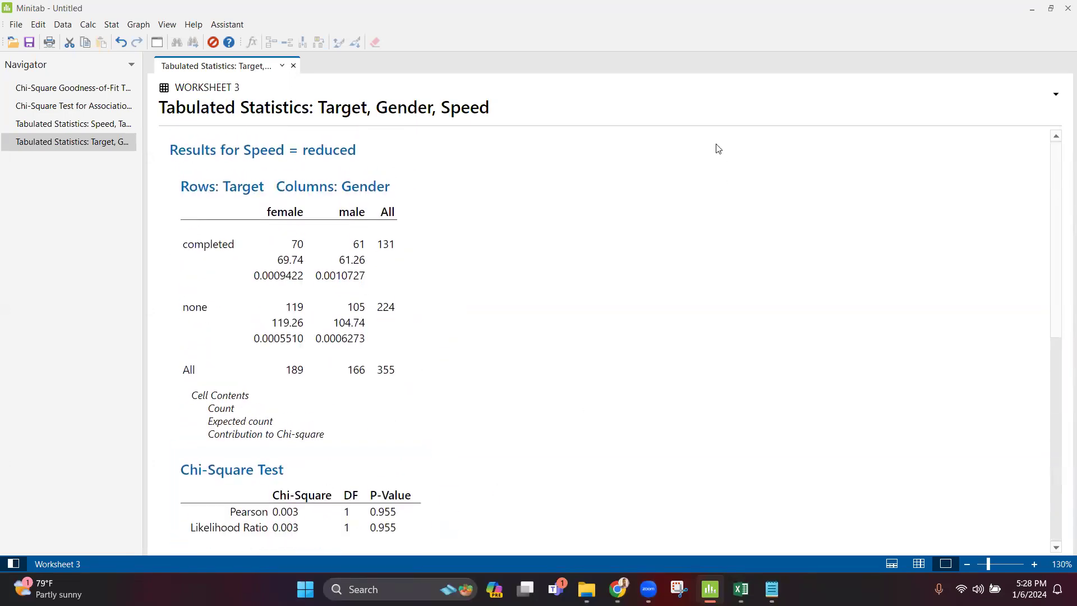